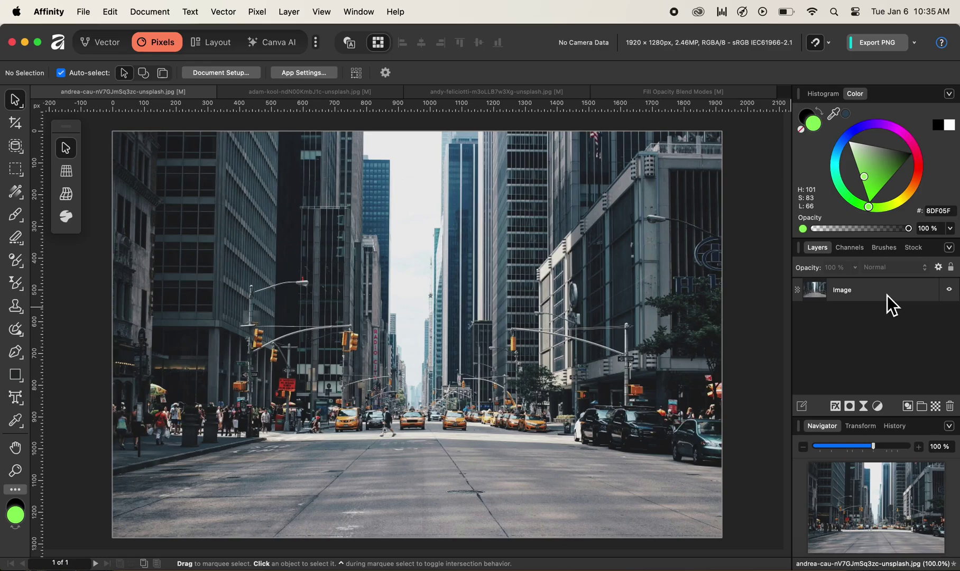
# Duplicate the city photo's Image layer with Cmd+J
pyautogui.click(887, 295)
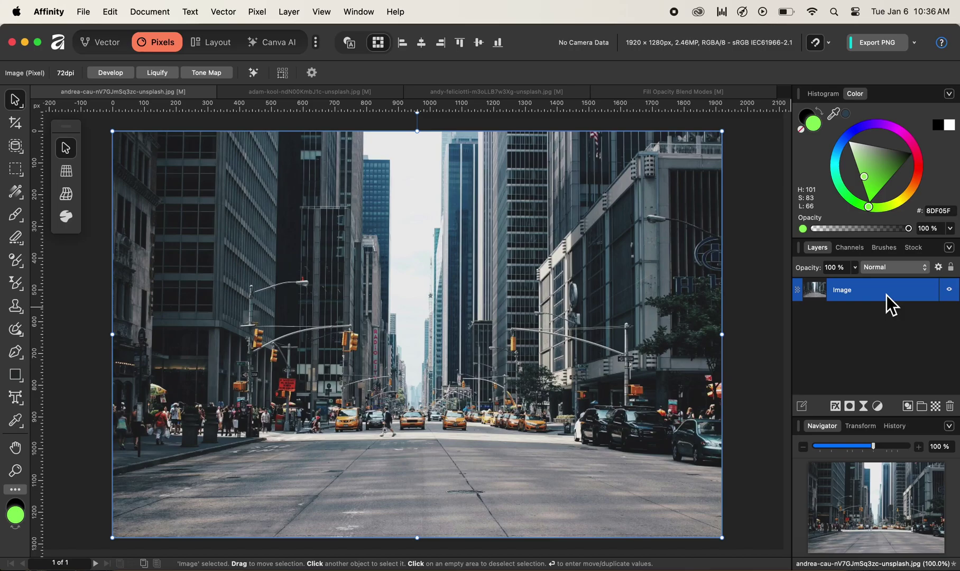
pyautogui.press('super+j')
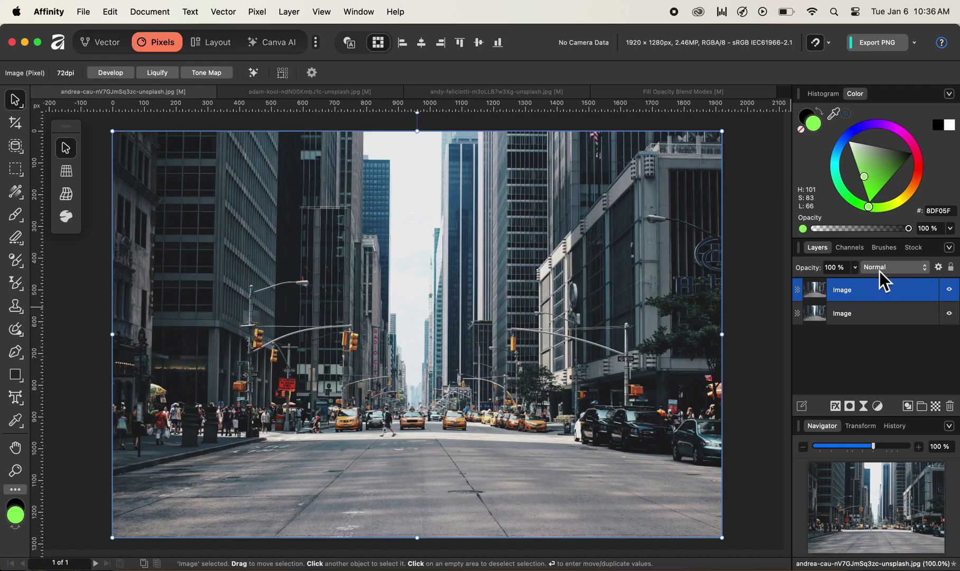
# Set the duplicate Image layer's blend mode to Hard Mix
pyautogui.click(879, 272)
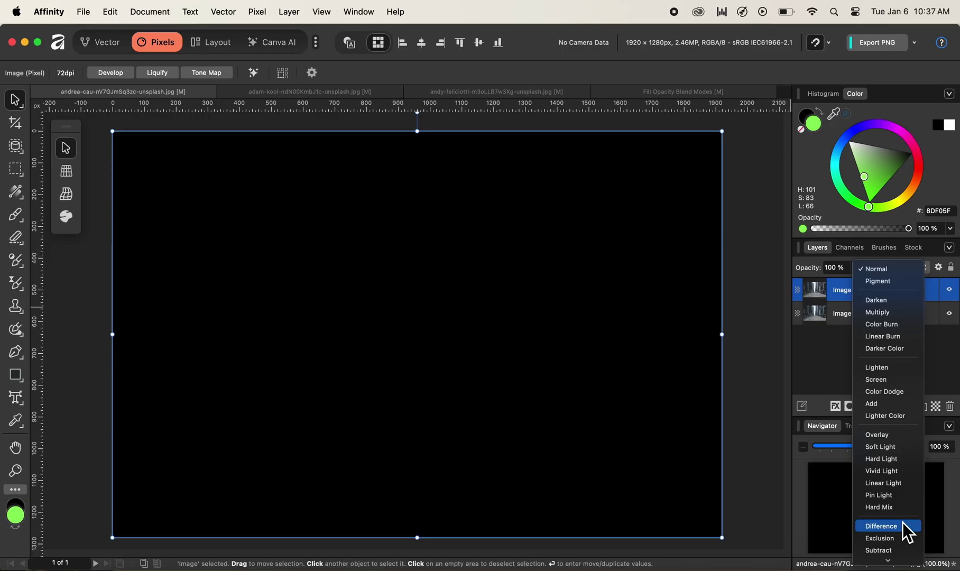
pyautogui.click(902, 508)
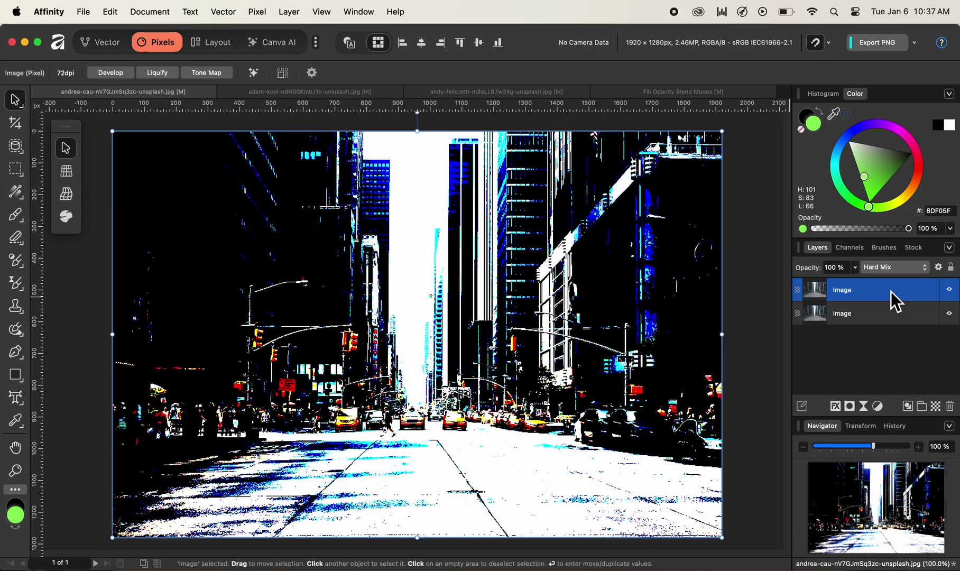
# Open Blend Options for the Hard Mix copy and move the dialog off the canvas
pyautogui.click(940, 269)
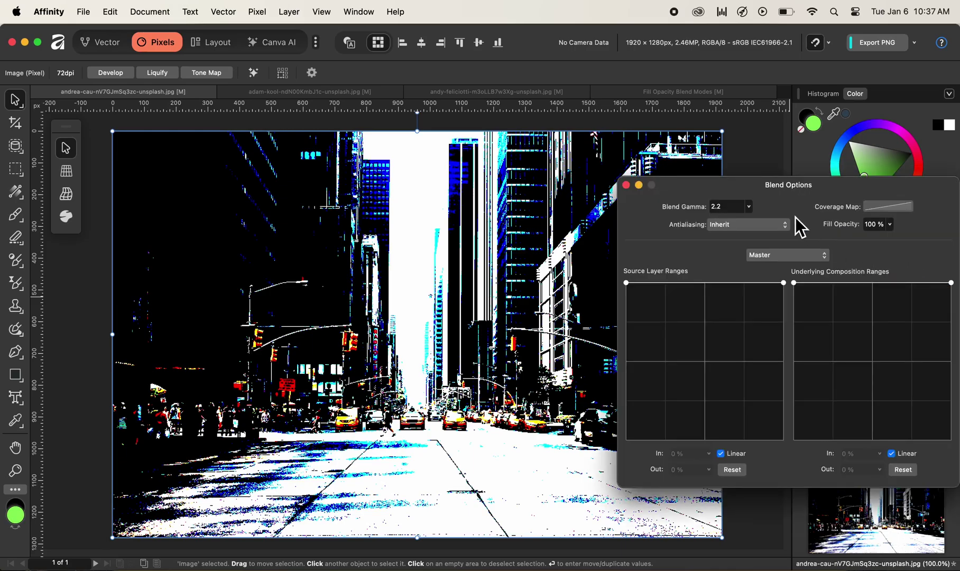
pyautogui.moveTo(793, 200); pyautogui.dragTo(689, 187)
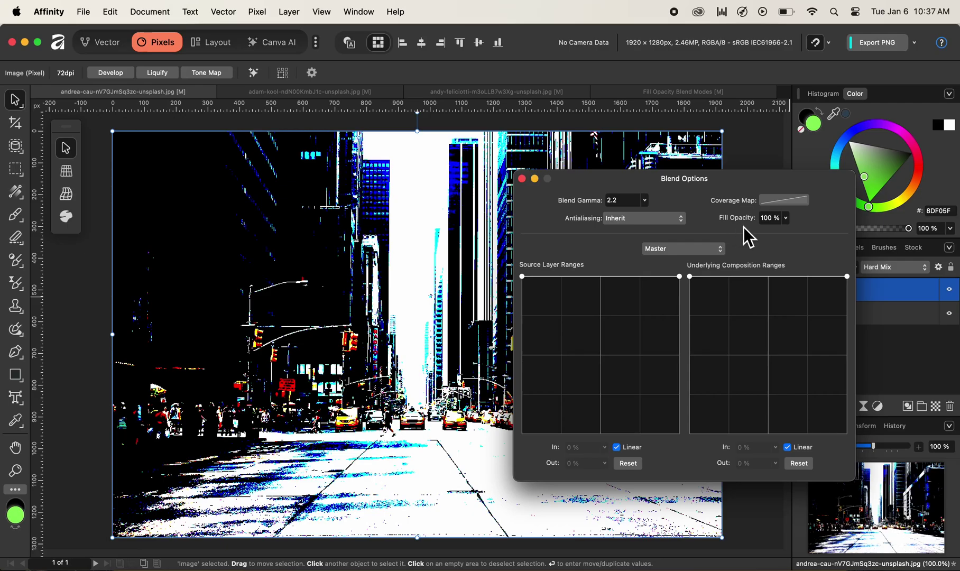
pyautogui.moveTo(692, 182); pyautogui.dragTo(796, 176)
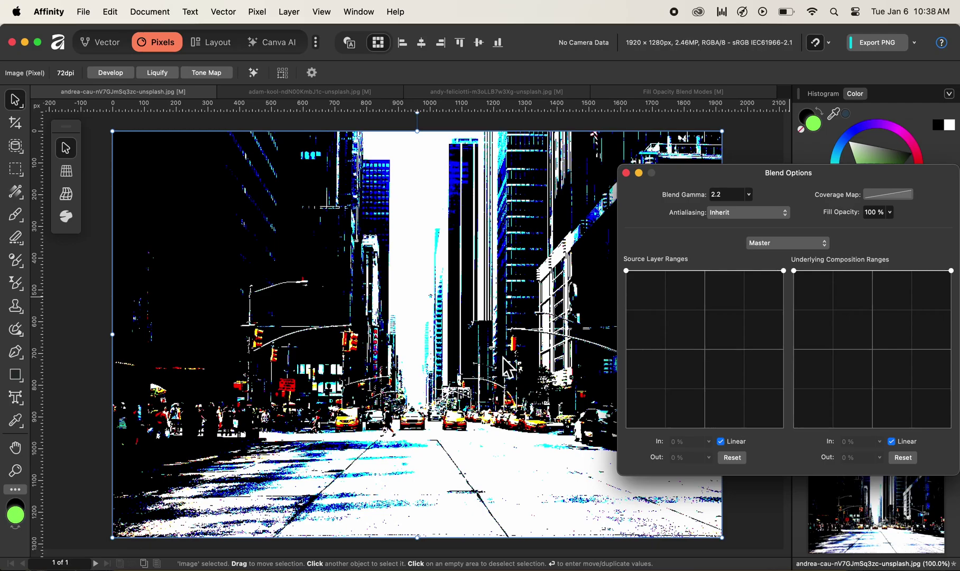
pyautogui.moveTo(788, 180); pyautogui.dragTo(639, 190)
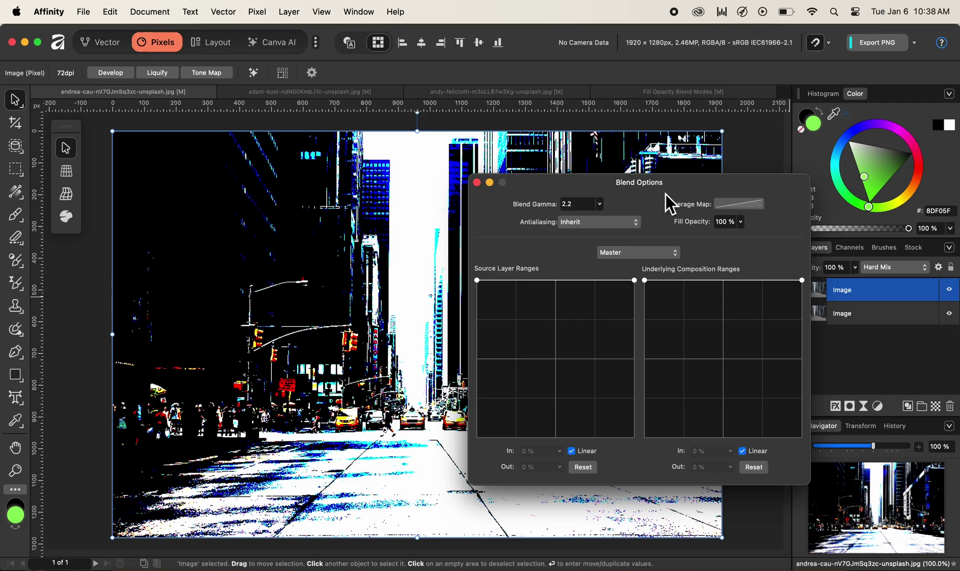
pyautogui.moveTo(645, 184); pyautogui.dragTo(752, 176)
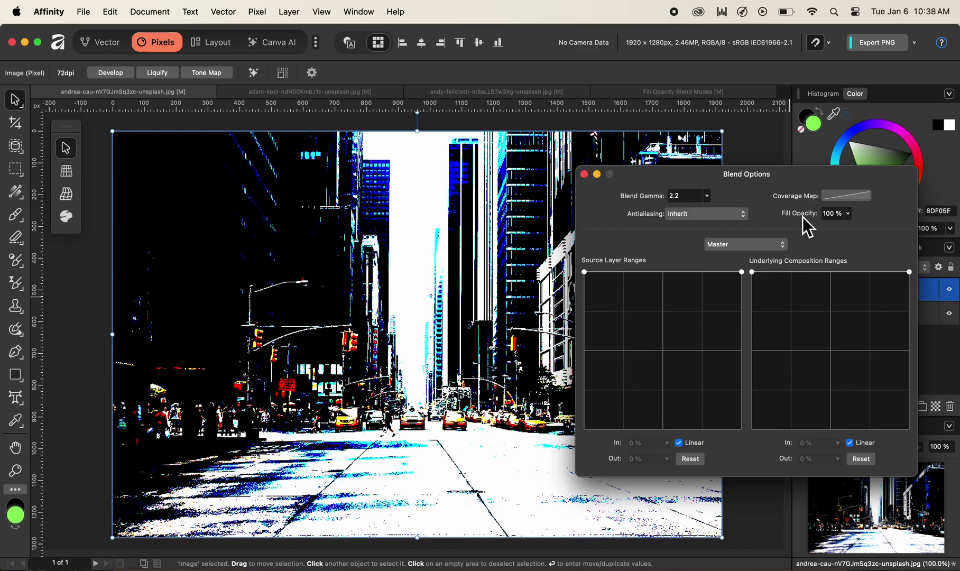
# Lower the Hard Mix copy's Fill Opacity from 100 % to 15 % and close Blend Options
pyautogui.moveTo(802, 217); pyautogui.dragTo(761, 218)
pyautogui.moveTo(759, 219); pyautogui.dragTo(748, 219)
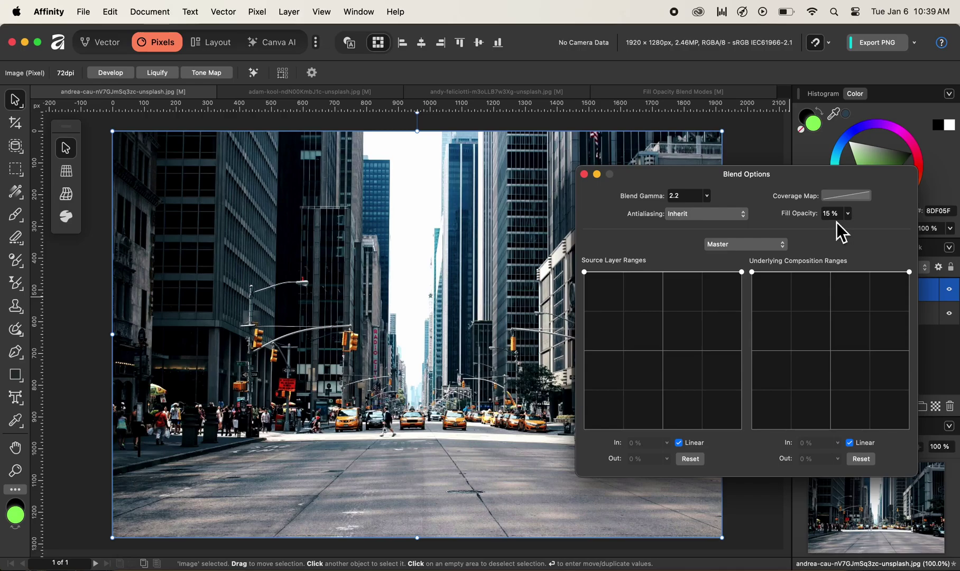
pyautogui.click(585, 175)
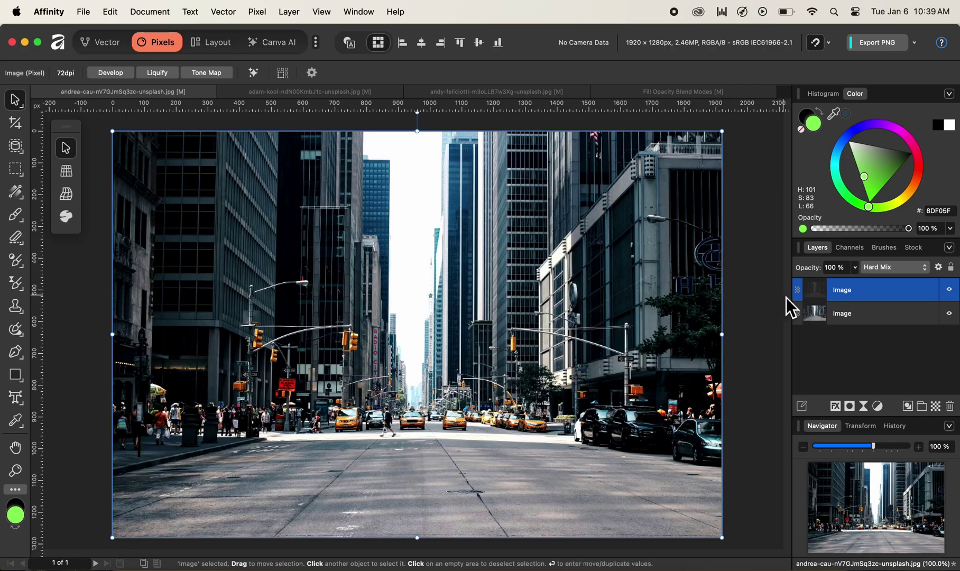
pyautogui.click(939, 267)
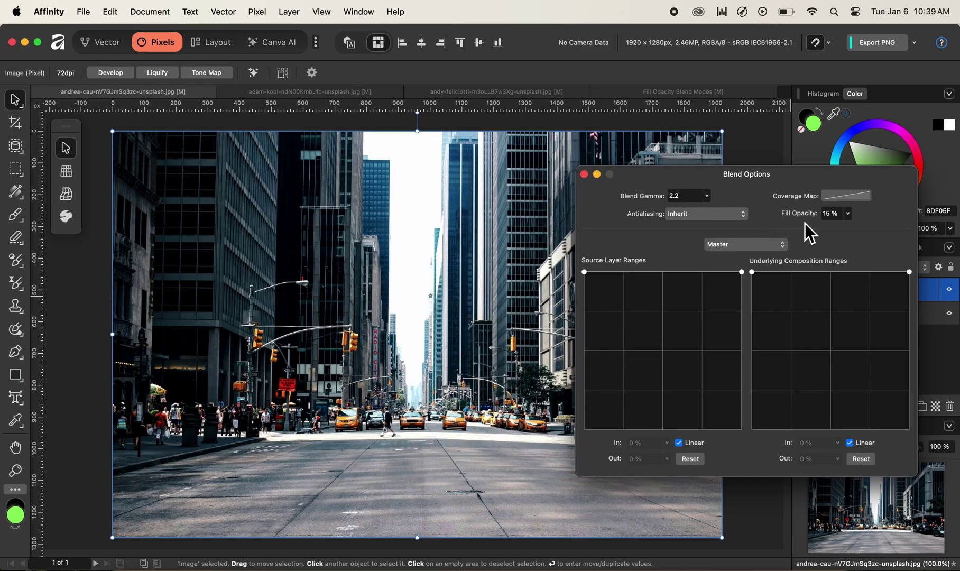
pyautogui.click(585, 175)
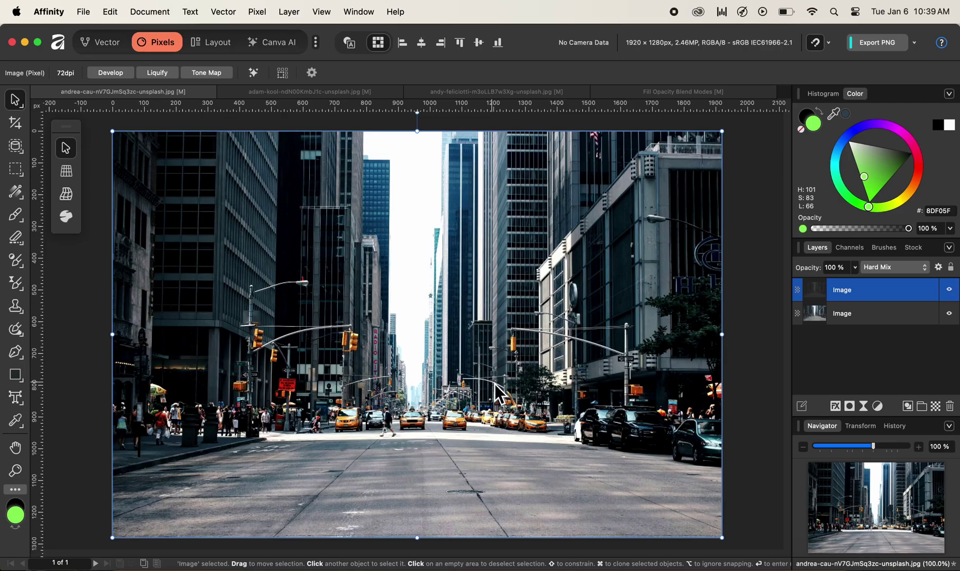
pyautogui.click(949, 290)
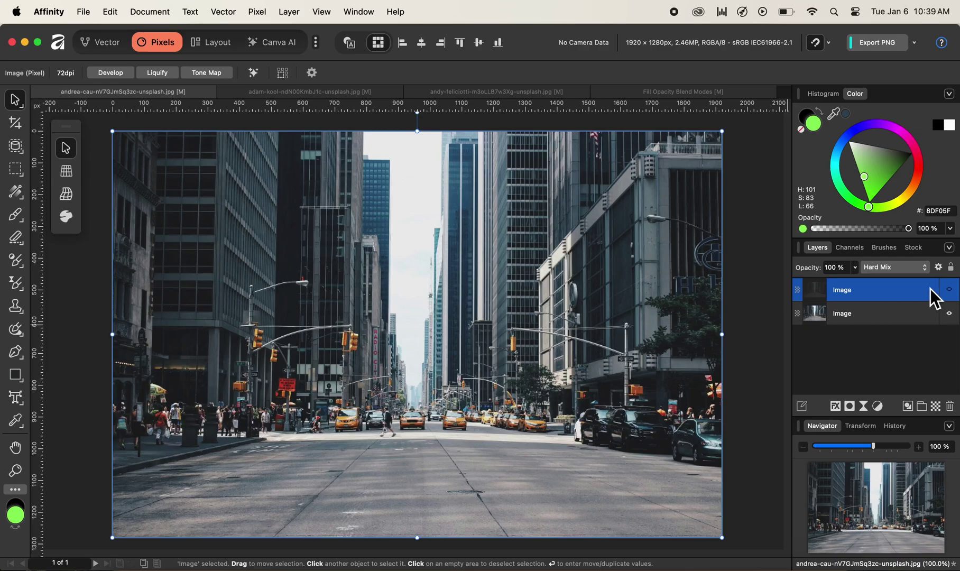
pyautogui.click(950, 291)
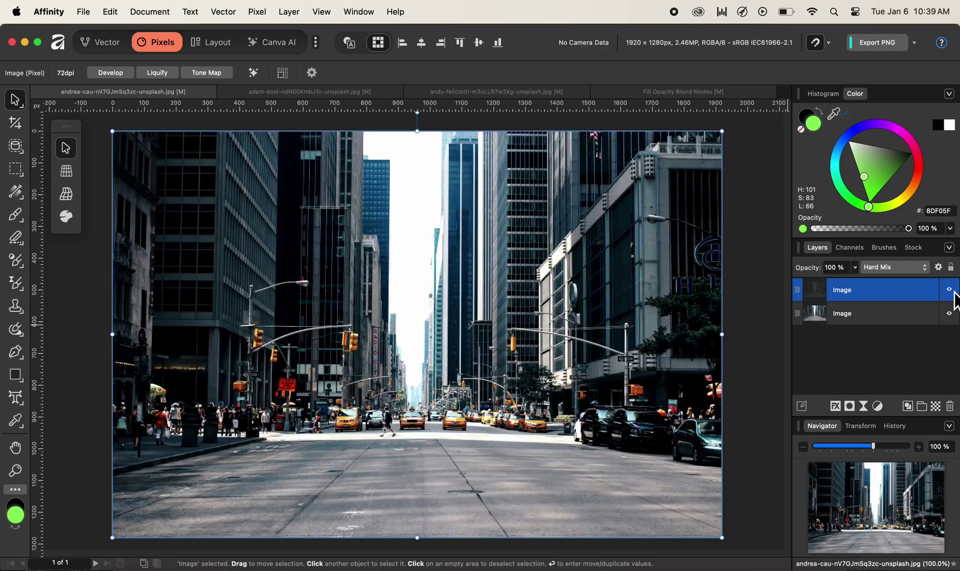
# Drop the Hard Mix copy's Fill Opacity to 5 %, then toggle its visibility to compare
pyautogui.click(940, 269)
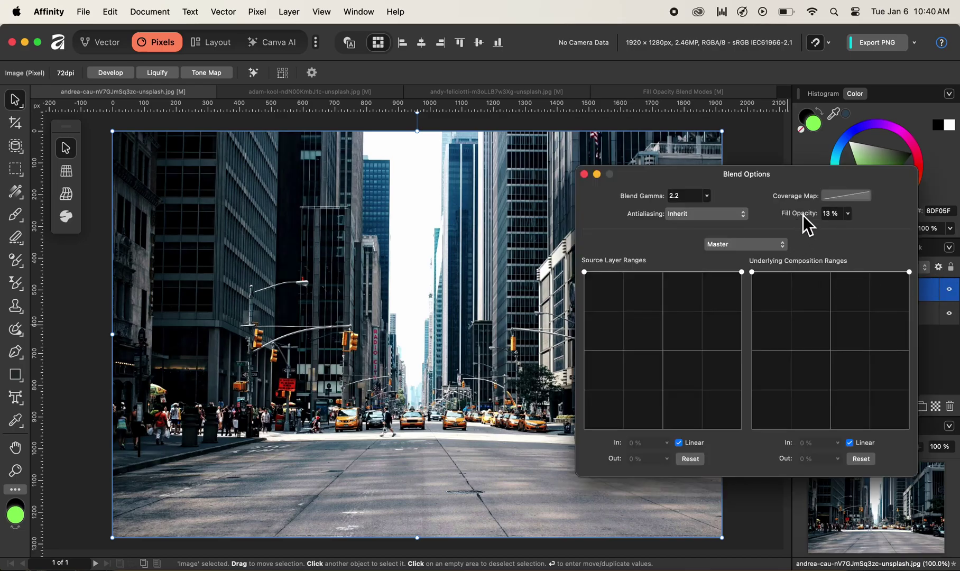
pyautogui.moveTo(804, 215); pyautogui.dragTo(798, 216)
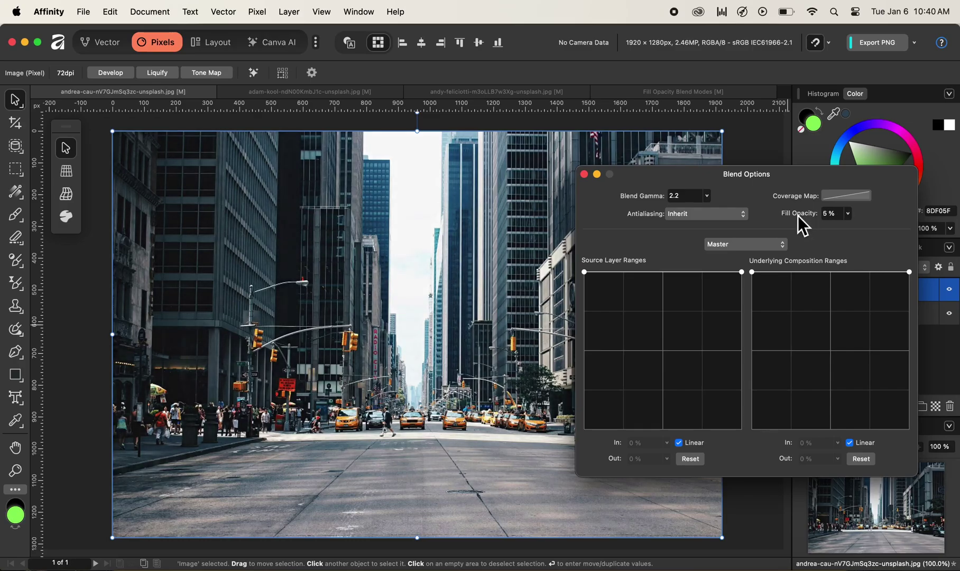
pyautogui.click(586, 175)
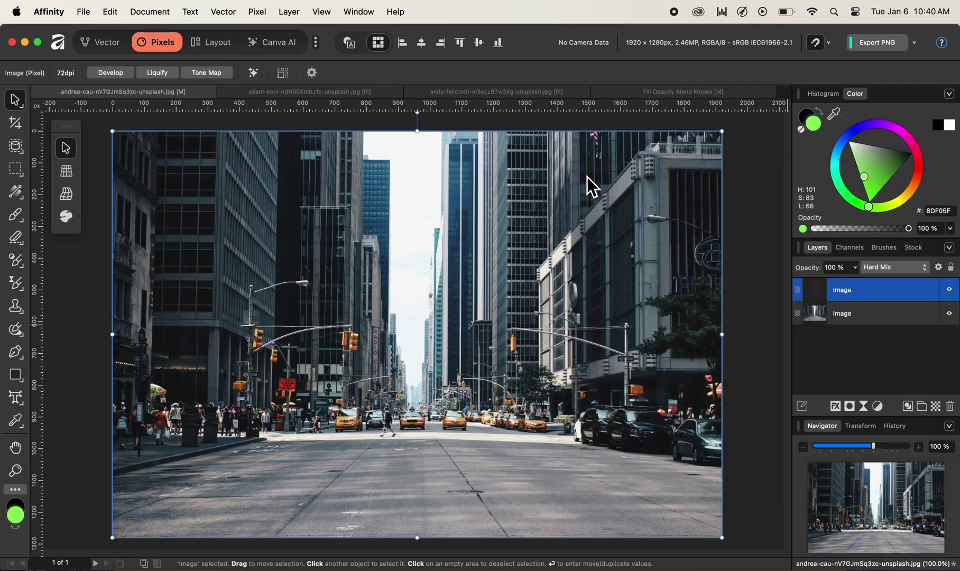
pyautogui.click(951, 291)
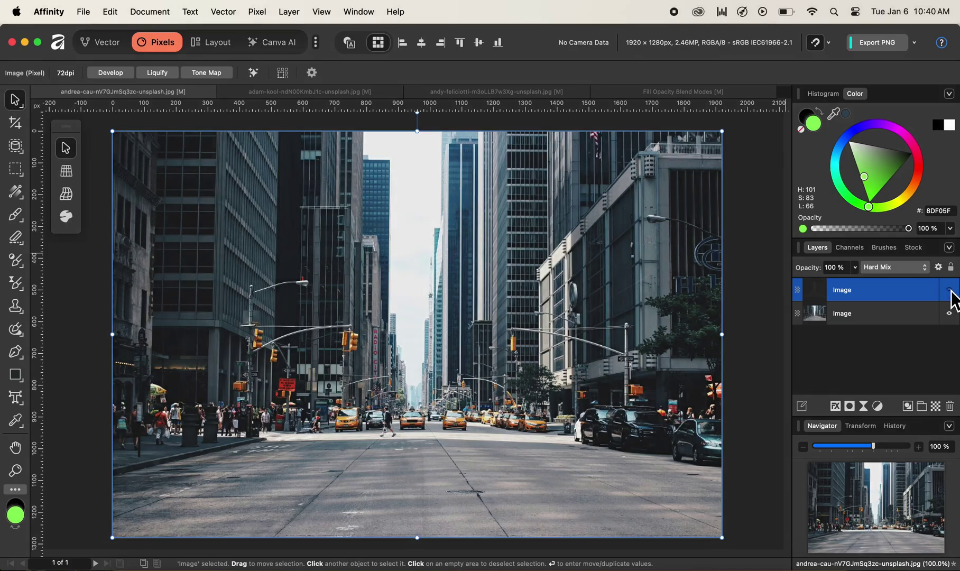
pyautogui.click(951, 291)
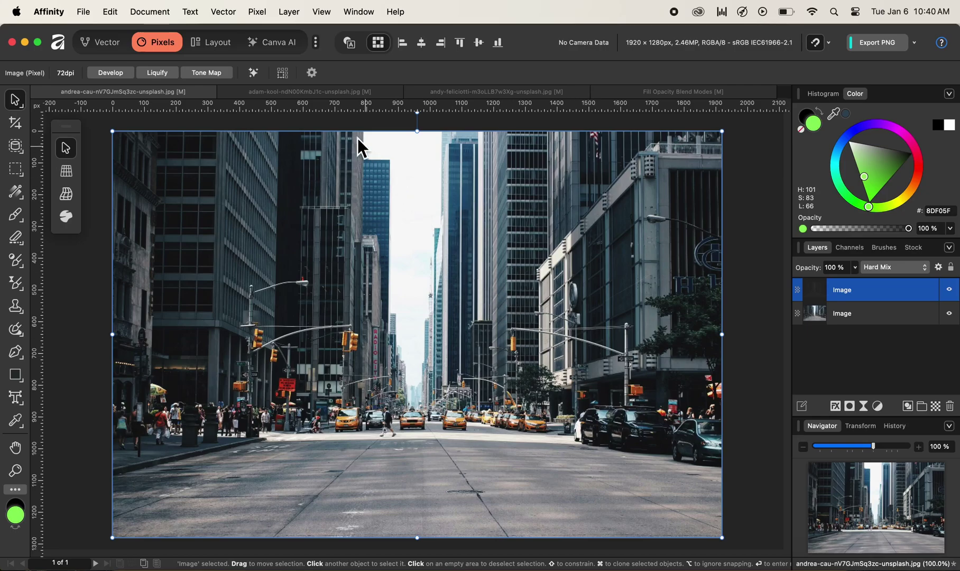
# Switch to the Yosemite photo, pick the Fill tool, and duplicate its Image layer
pyautogui.click(314, 93)
pyautogui.press('g')
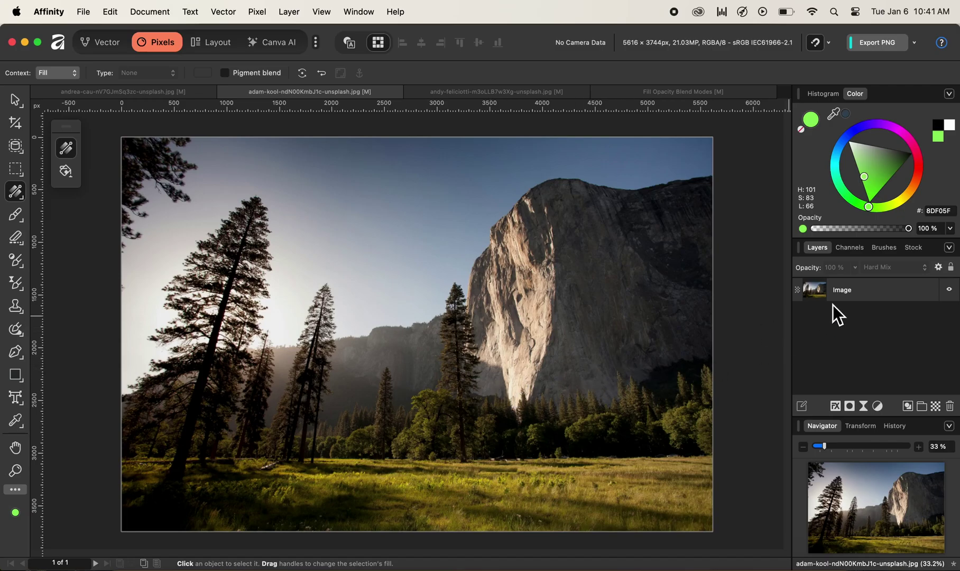
pyautogui.click(872, 292)
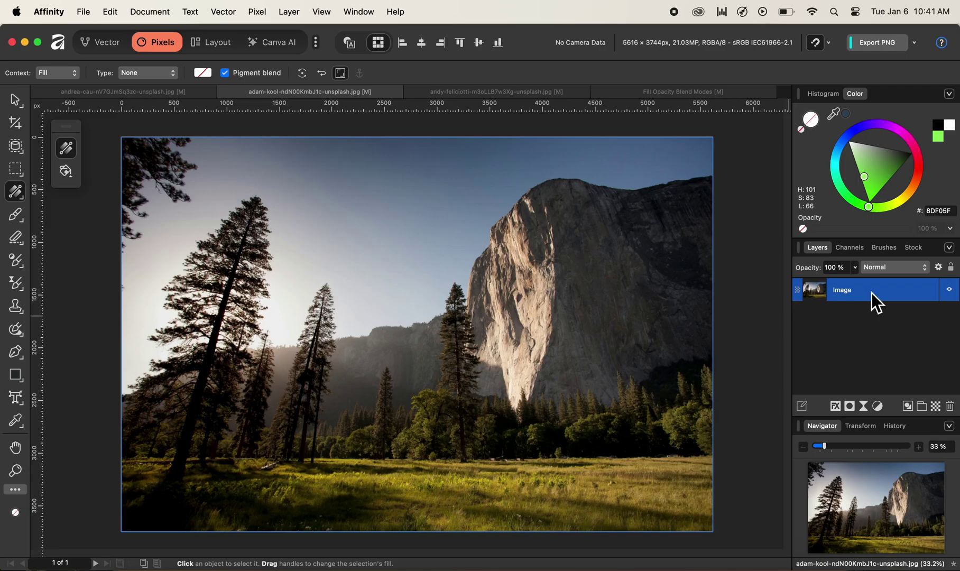
pyautogui.press('super+j')
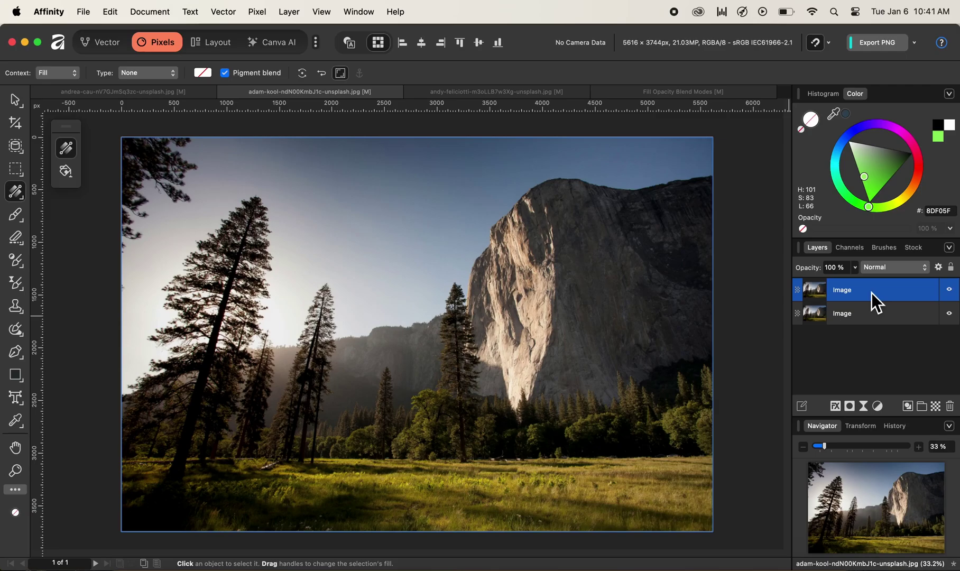
# Set the Yosemite copy layer's blend mode to Hard Mix
pyautogui.click(892, 269)
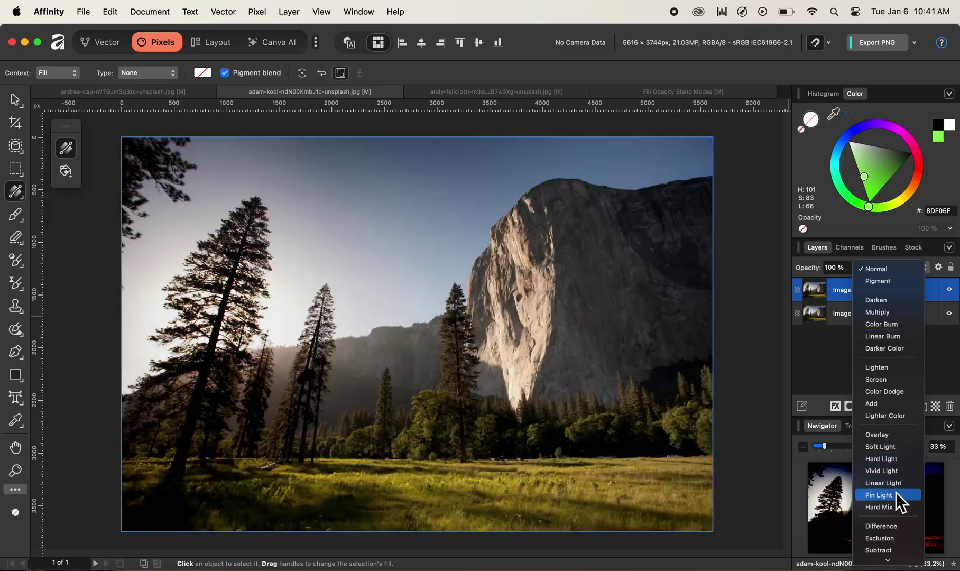
pyautogui.click(896, 507)
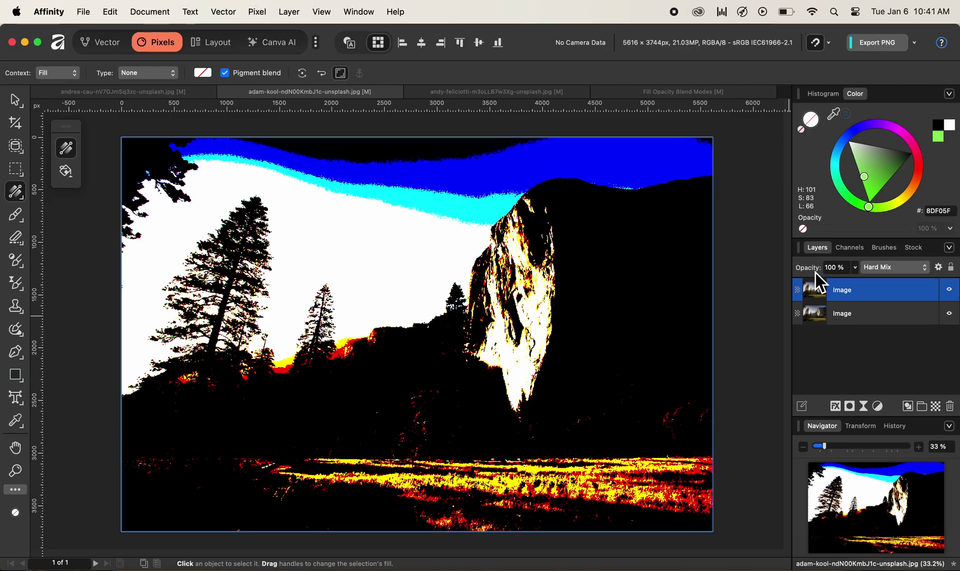
pyautogui.moveTo(808, 272); pyautogui.dragTo(756, 276)
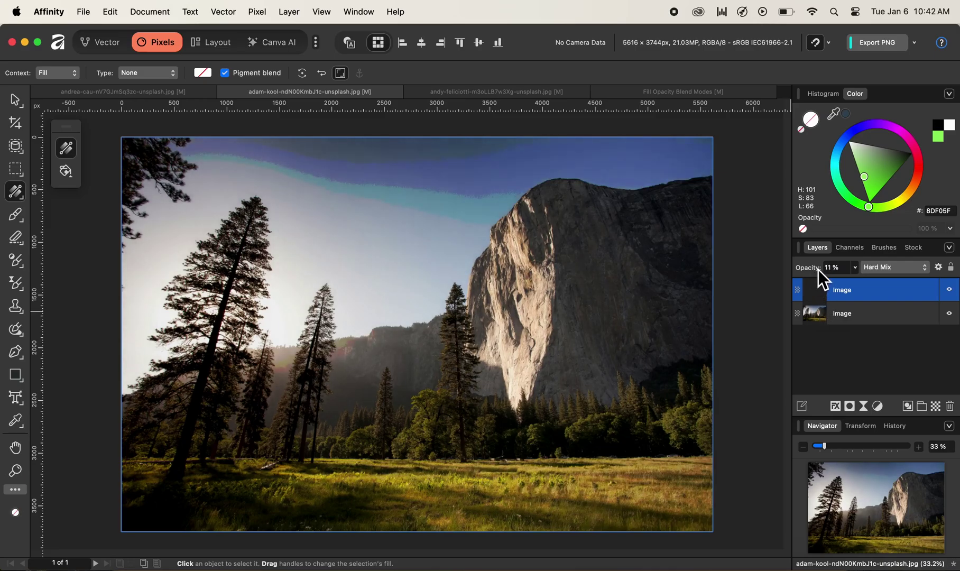
pyautogui.moveTo(821, 270); pyautogui.dragTo(832, 269)
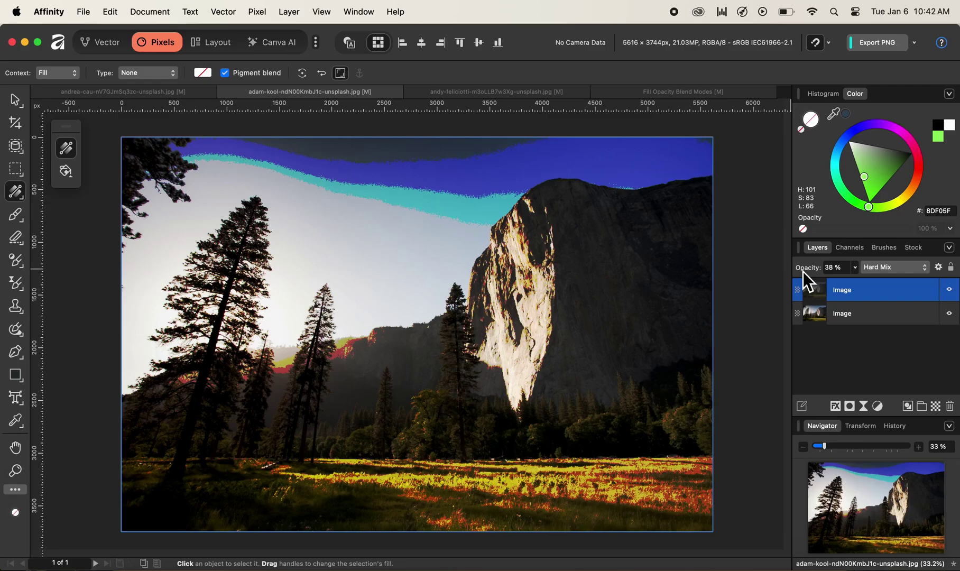
pyautogui.moveTo(803, 271); pyautogui.dragTo(905, 291)
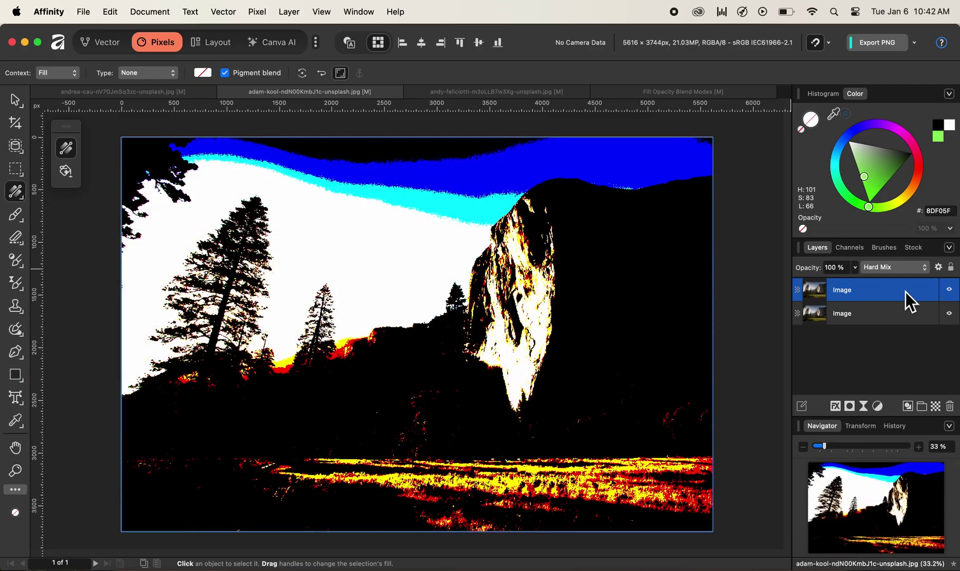
# Lower the Yosemite Hard Mix copy's Fill Opacity to 12 % in Blend Options
pyautogui.click(939, 268)
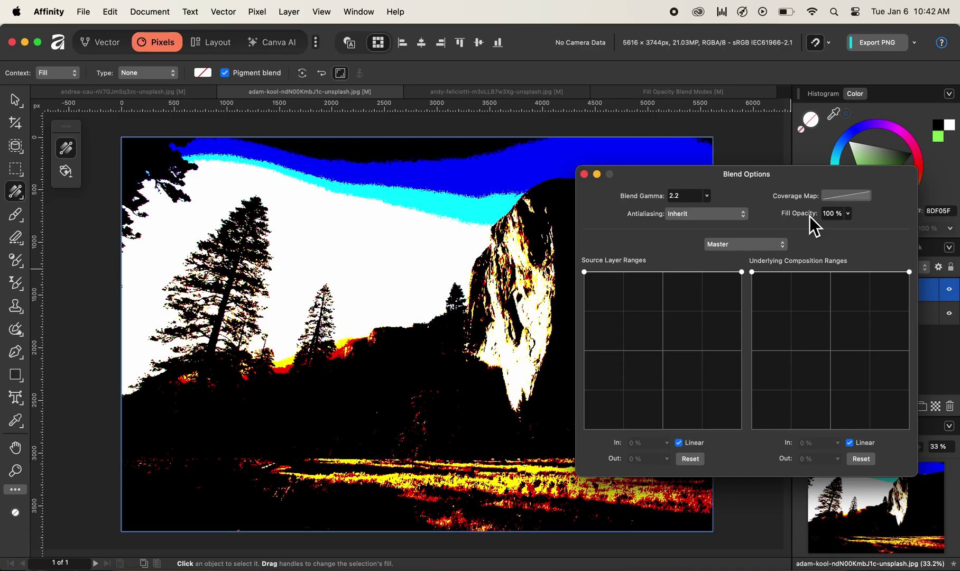
pyautogui.moveTo(808, 216); pyautogui.dragTo(772, 219)
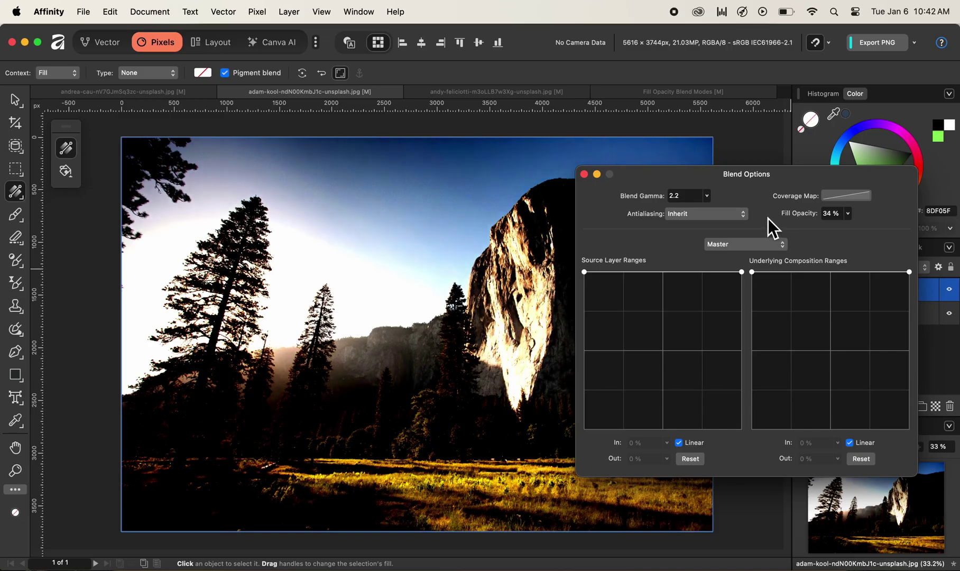
pyautogui.moveTo(768, 219); pyautogui.dragTo(767, 217)
pyautogui.moveTo(764, 217); pyautogui.dragTo(755, 216)
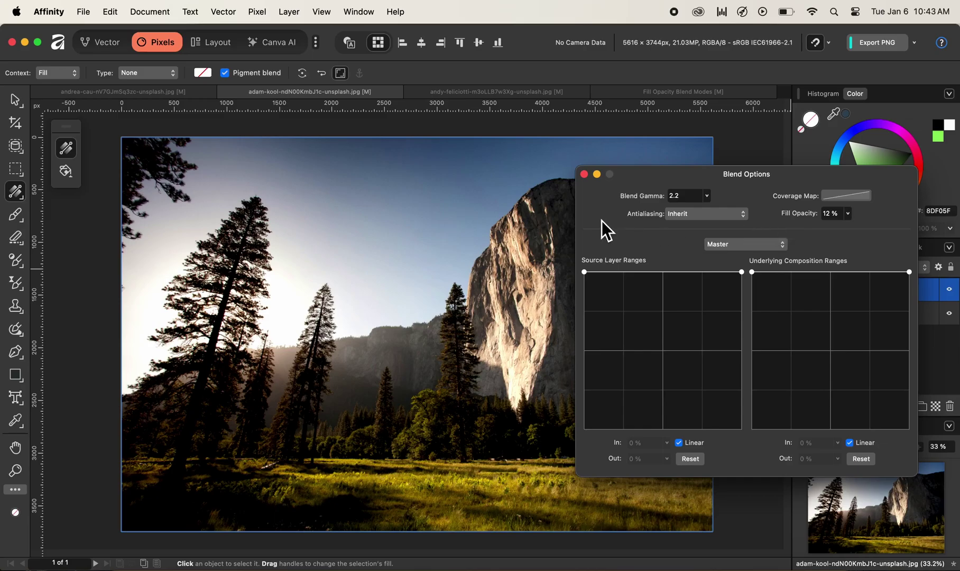
pyautogui.click(585, 174)
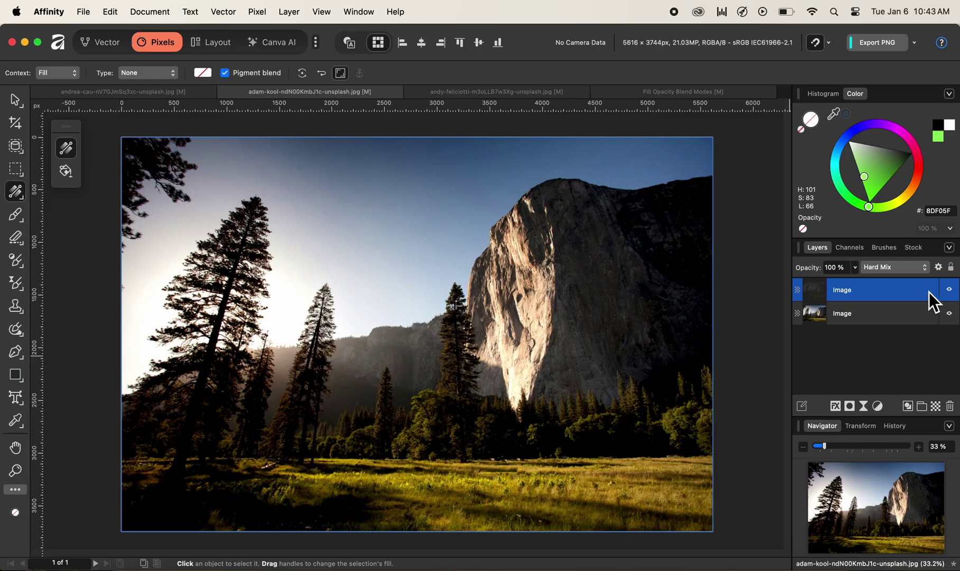
# Toggle the top layer's visibility to compare, then try the Color Dodge blend mode
pyautogui.click(950, 290)
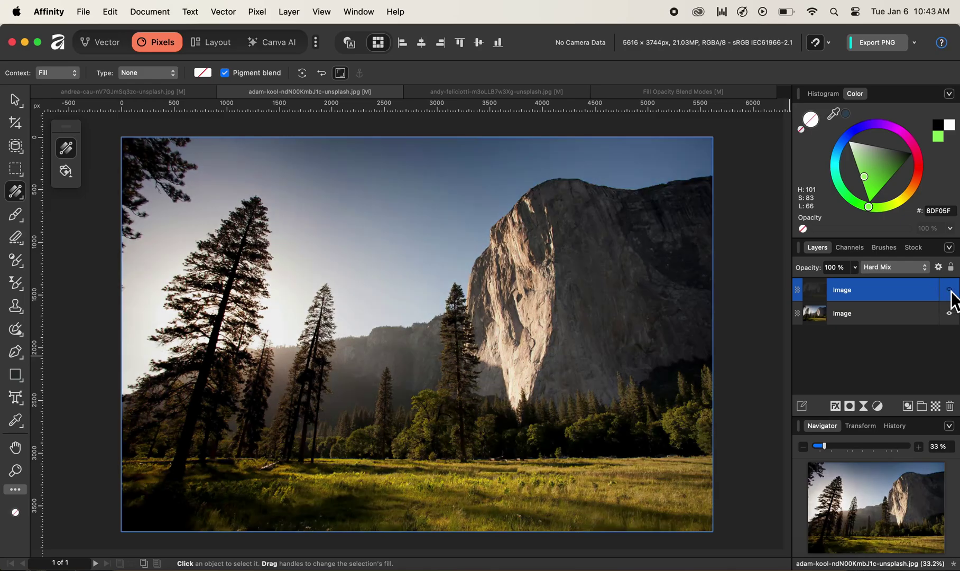
pyautogui.click(950, 290)
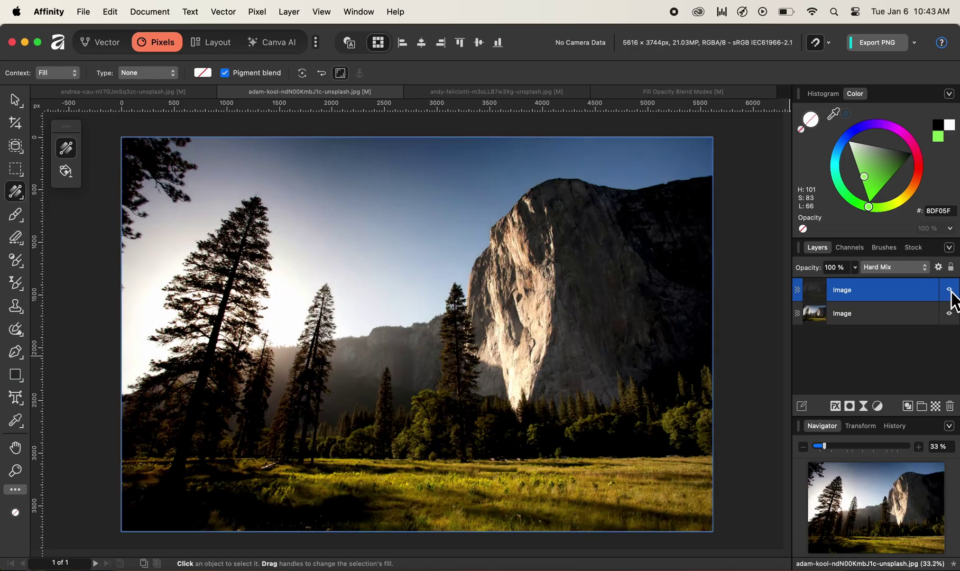
pyautogui.click(925, 268)
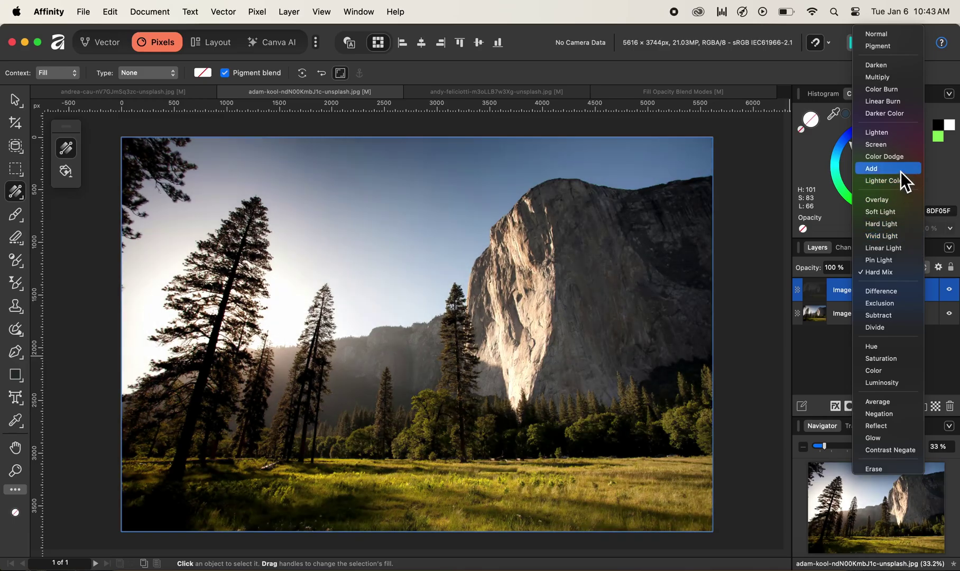
pyautogui.click(902, 159)
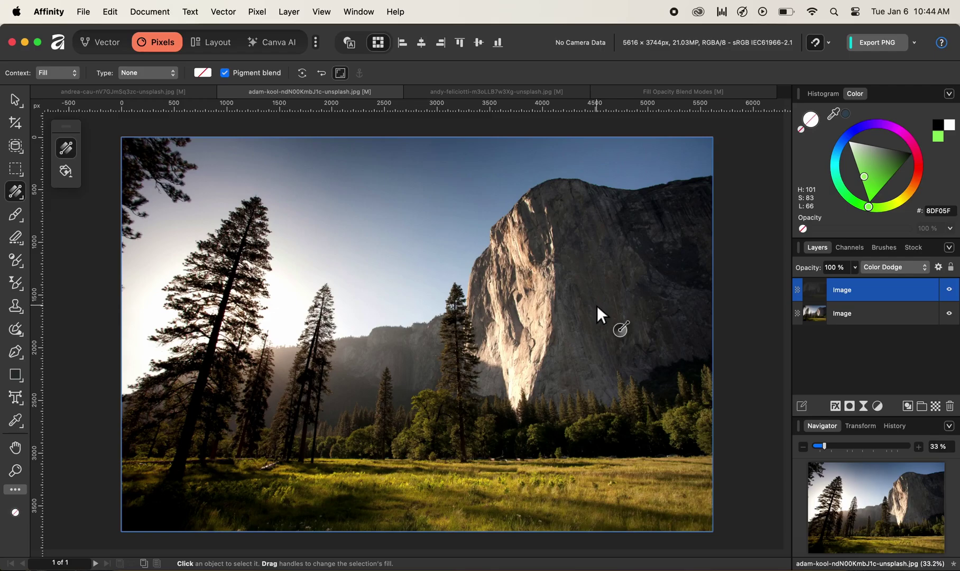
# Switch the top layer's blend mode to Difference and bring up its Blend Options
pyautogui.click(889, 267)
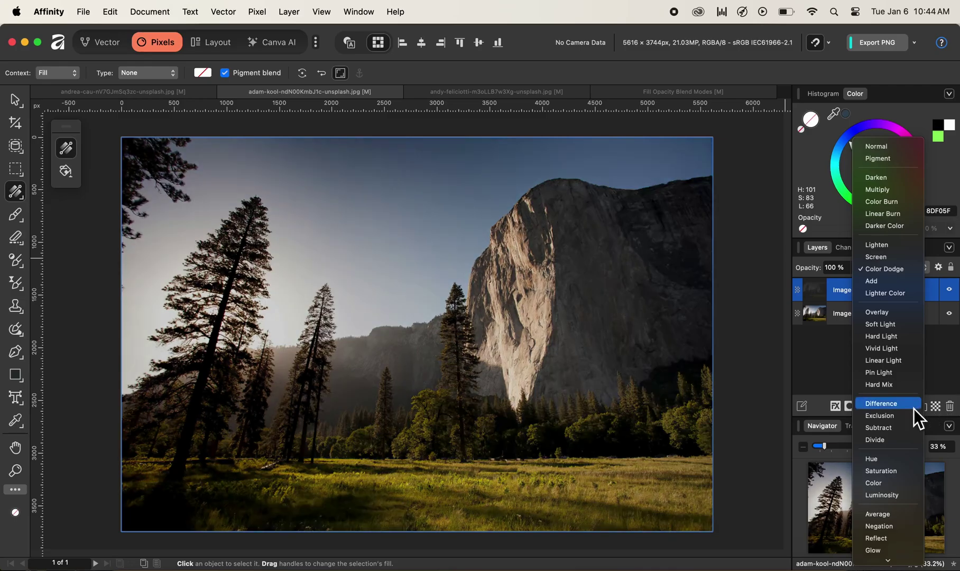
pyautogui.click(914, 408)
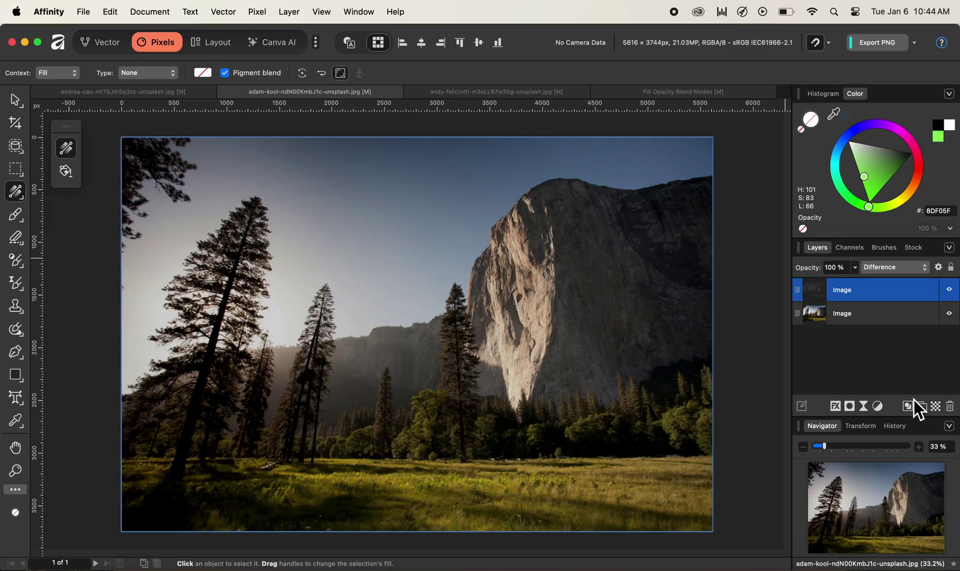
pyautogui.click(939, 268)
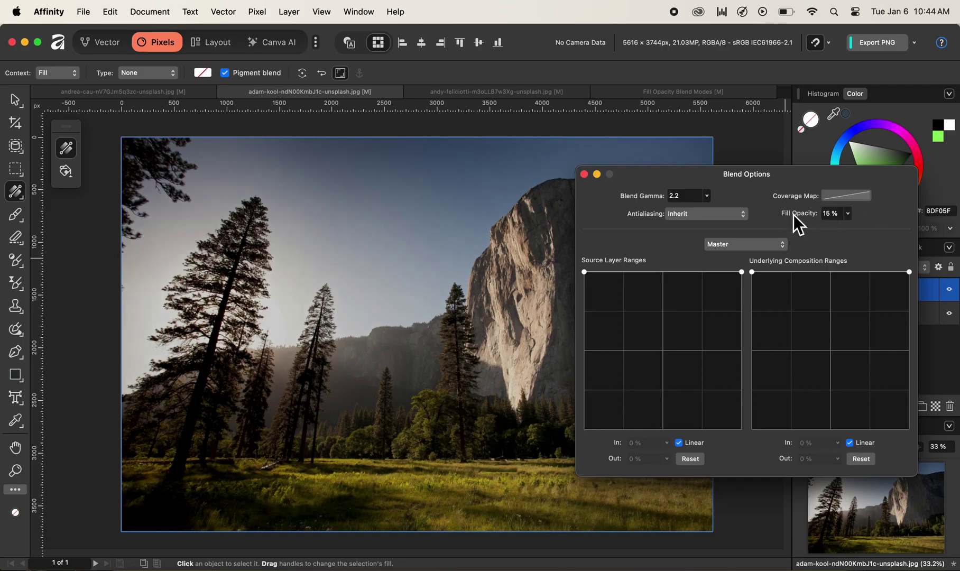
# Raise the Difference layer's Fill Opacity to 100 %, turning the canvas black, and close Blend Options
pyautogui.moveTo(794, 214); pyautogui.dragTo(858, 214)
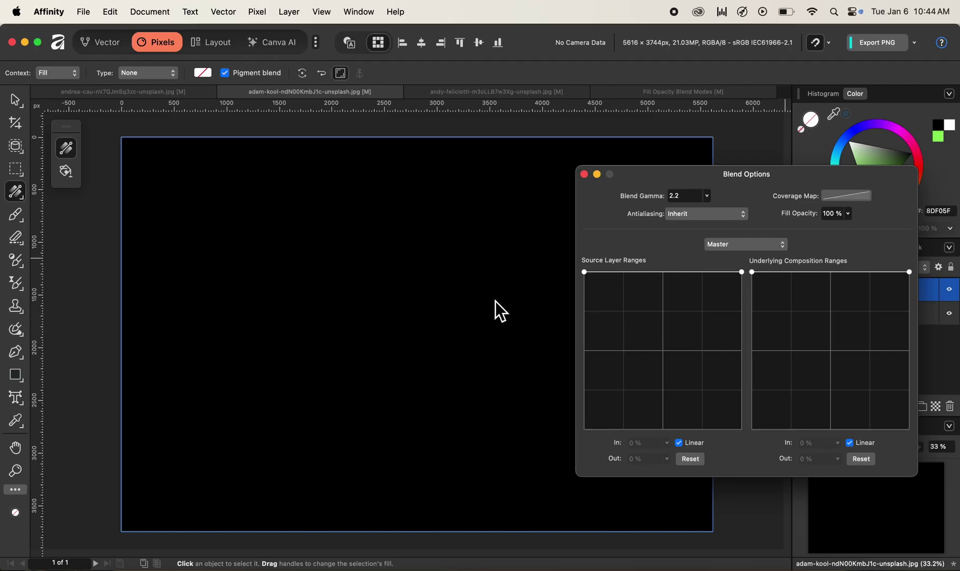
pyautogui.click(585, 175)
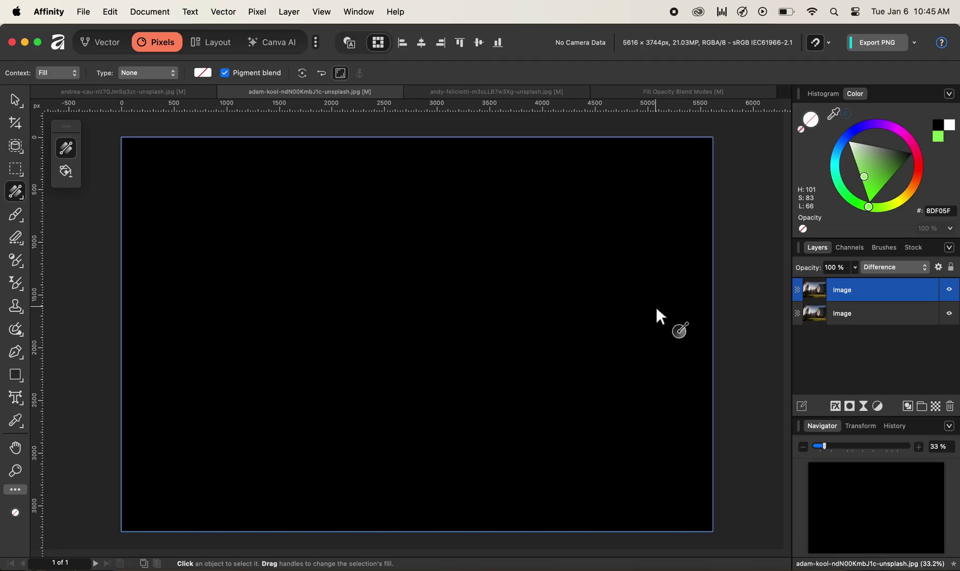
# Set the Yosemite copy layer back to Hard Mix and open its Blend Options at 100% Fill Opacity
pyautogui.click(895, 271)
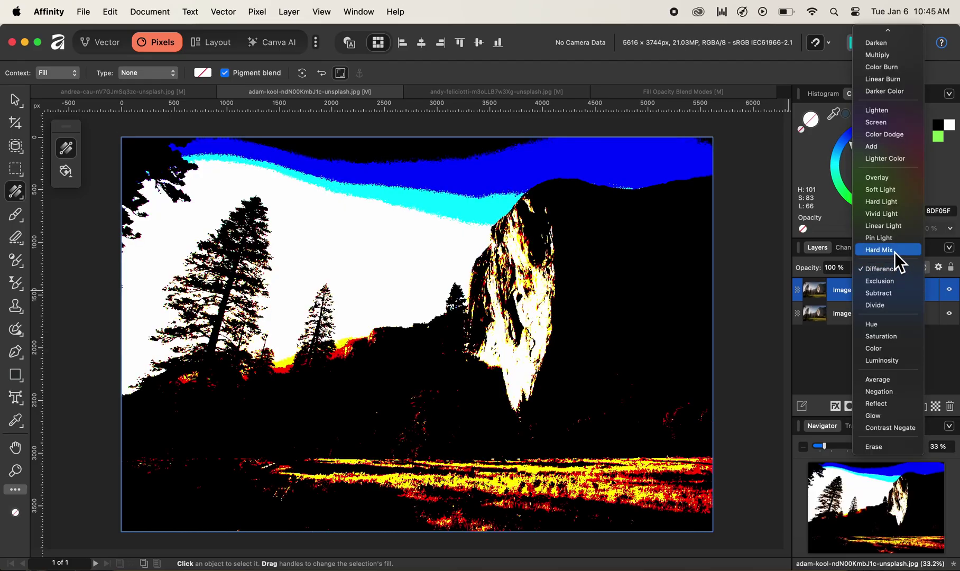
pyautogui.click(895, 252)
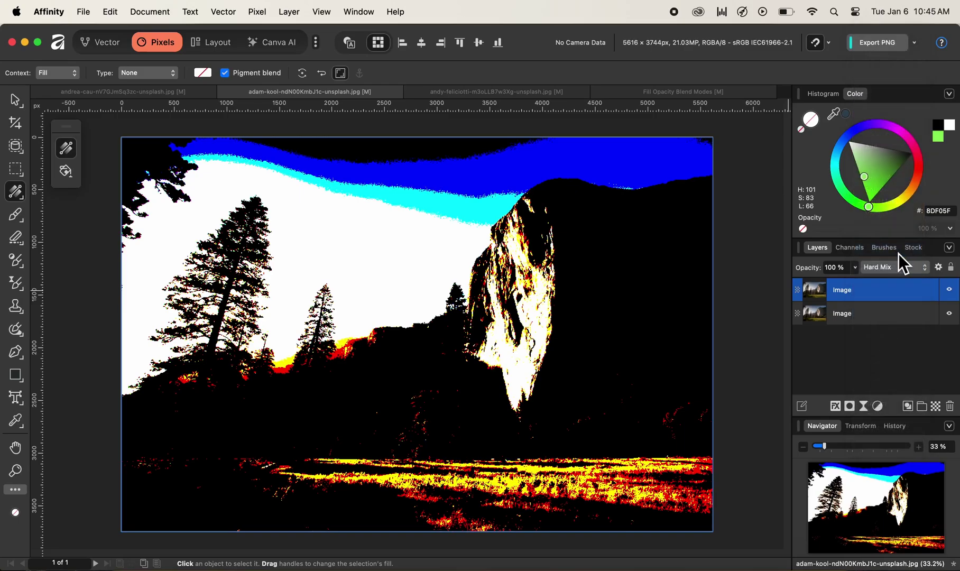
pyautogui.click(939, 267)
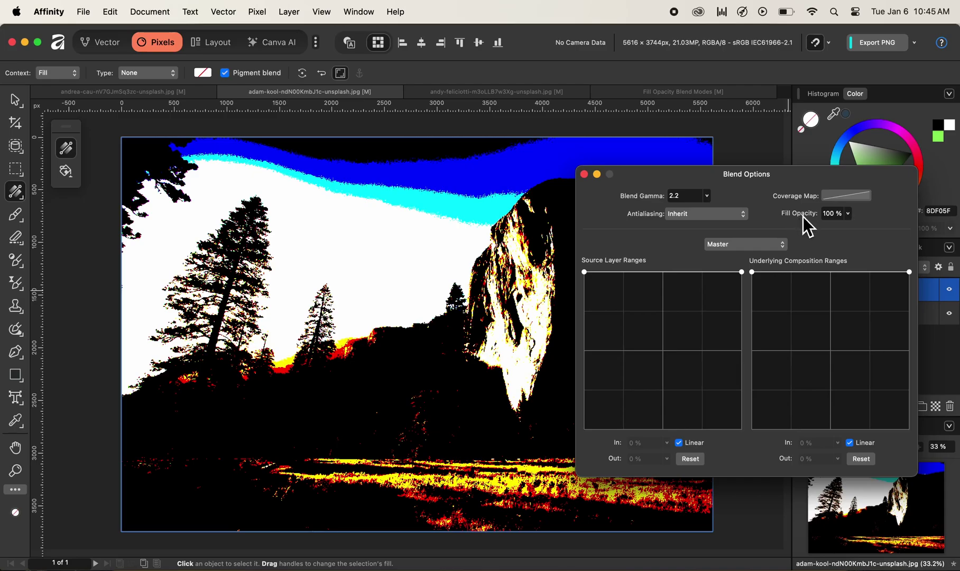
# Lower the Hard Mix layer's Fill Opacity and toggle the layer off and on to compare
pyautogui.moveTo(803, 216); pyautogui.dragTo(748, 219)
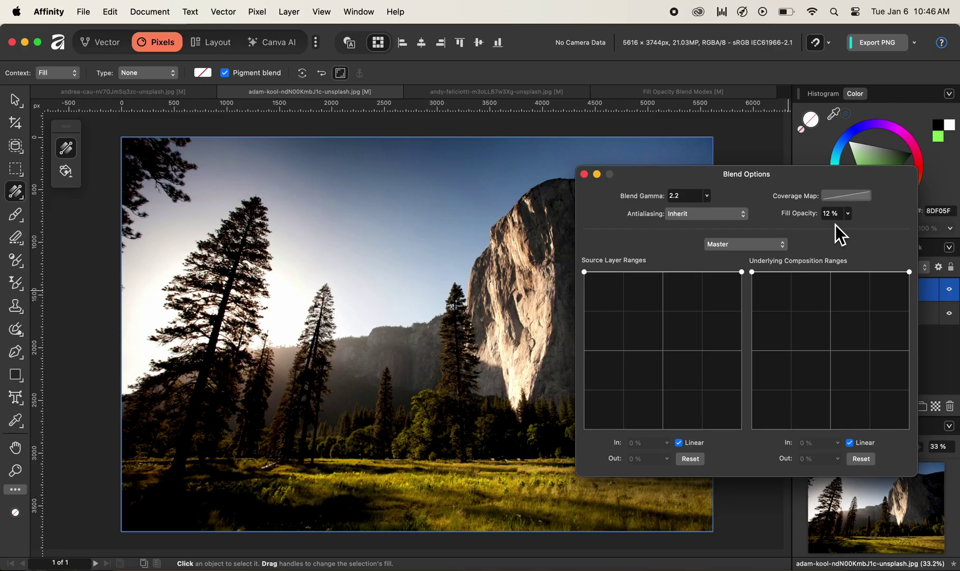
pyautogui.click(584, 174)
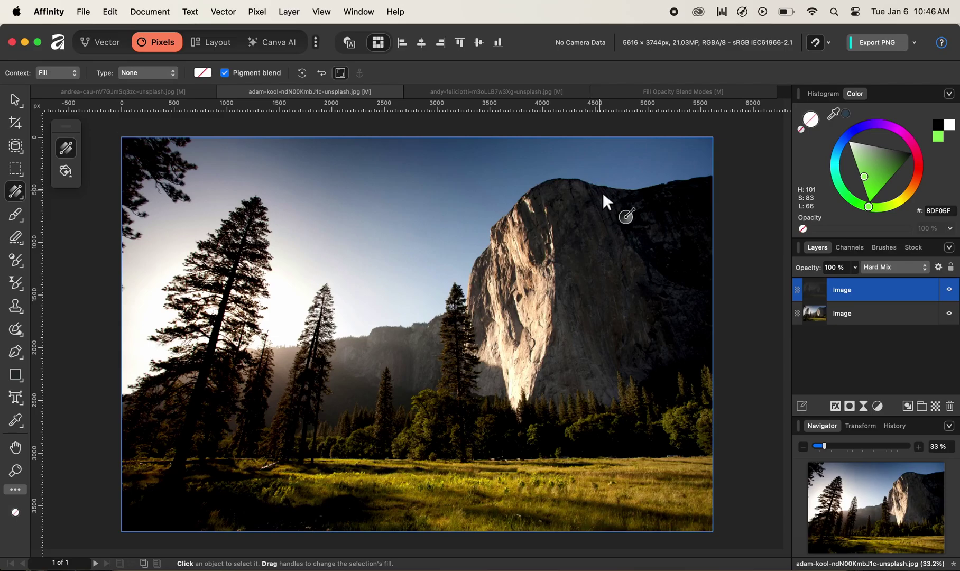
pyautogui.click(951, 291)
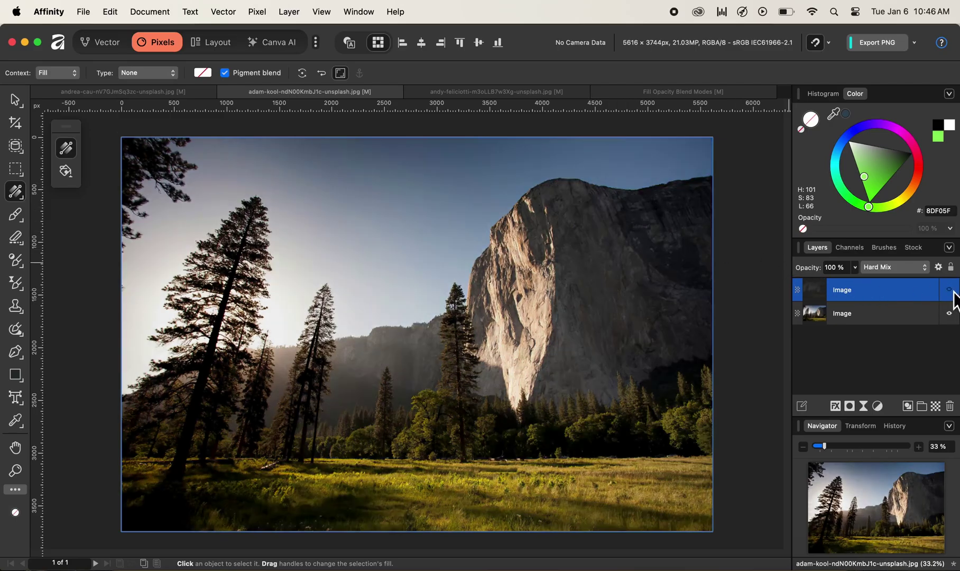
pyautogui.click(952, 292)
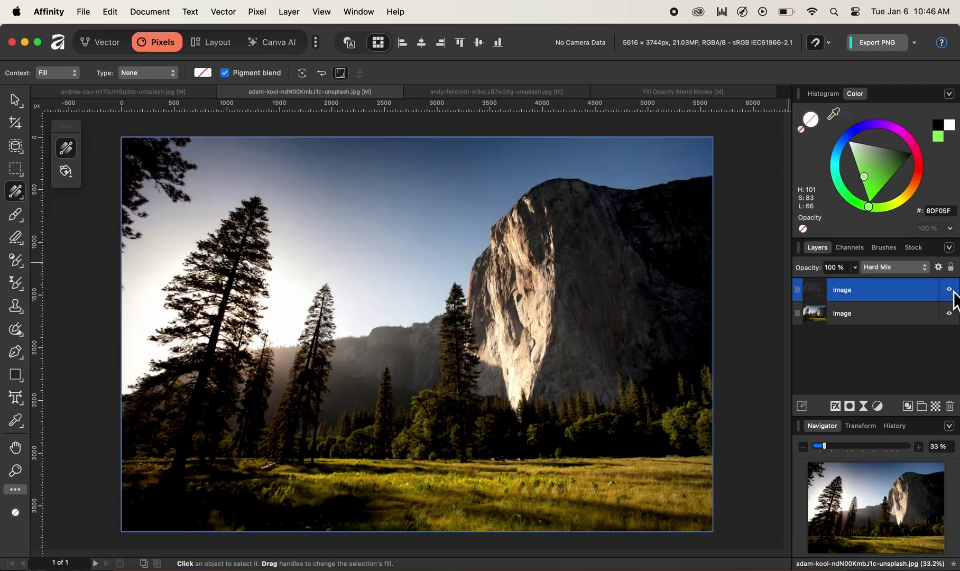
# Bring the Hard Mix layer's Fill Opacity to 9%, then switch to the aerial forest road document
pyautogui.click(939, 267)
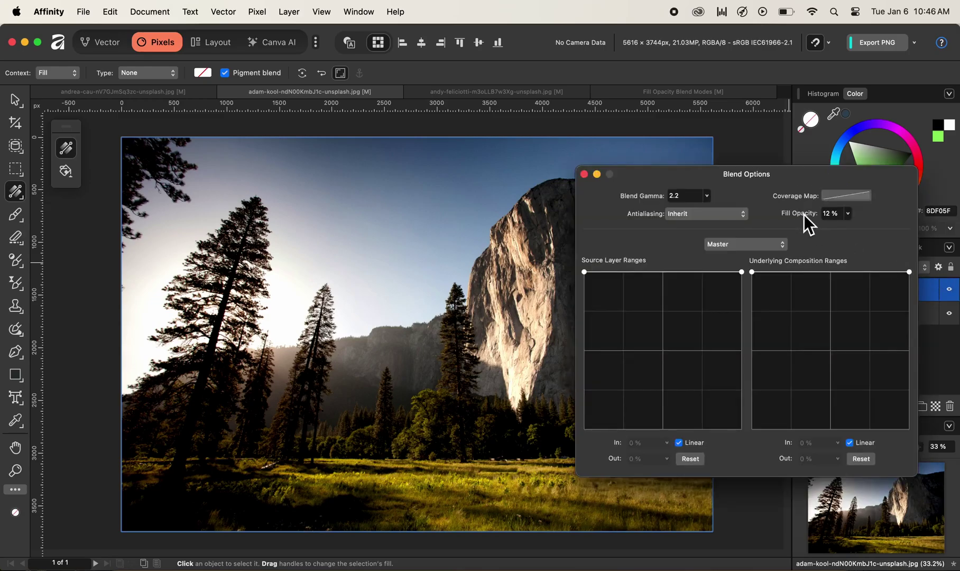
pyautogui.scroll(-2, 803, 215)
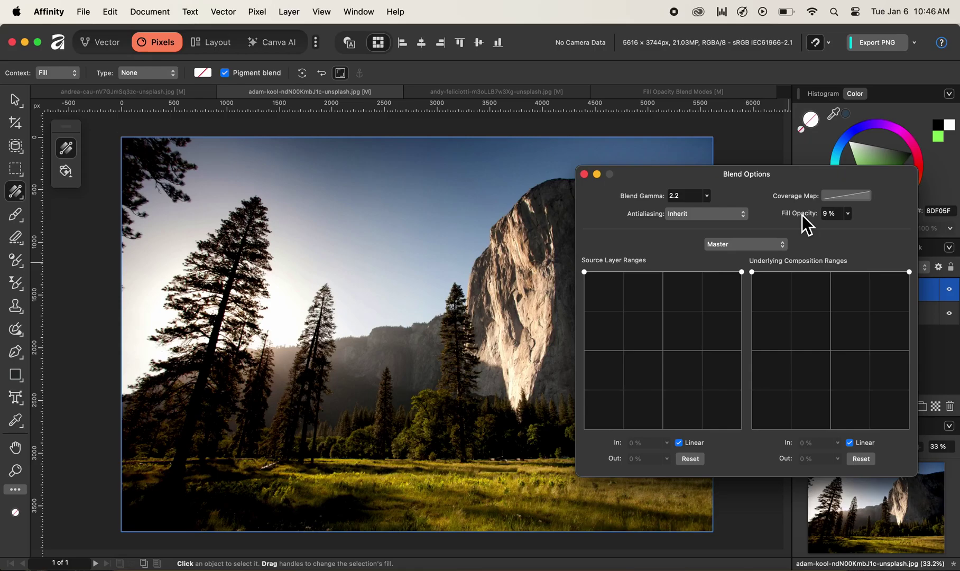
pyautogui.click(585, 174)
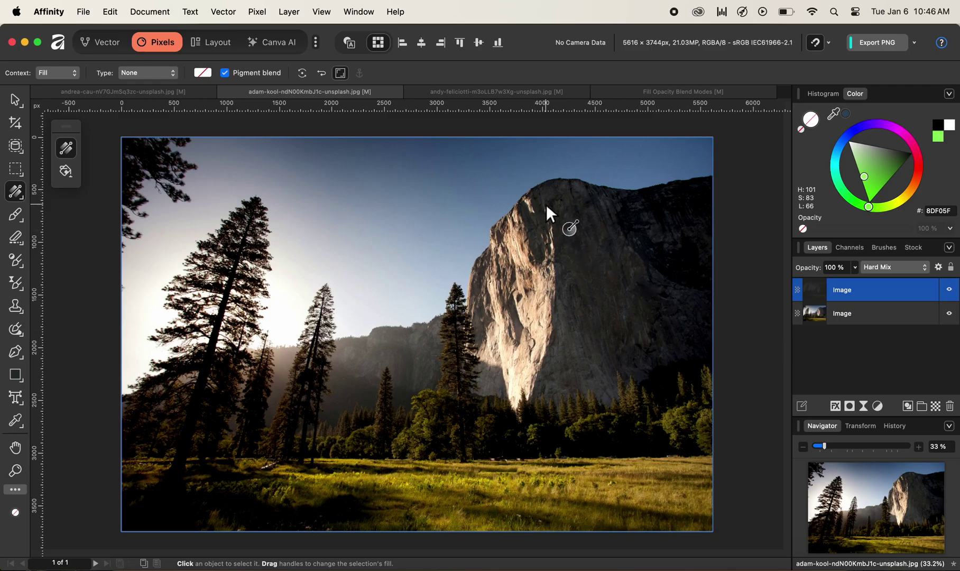
pyautogui.click(494, 91)
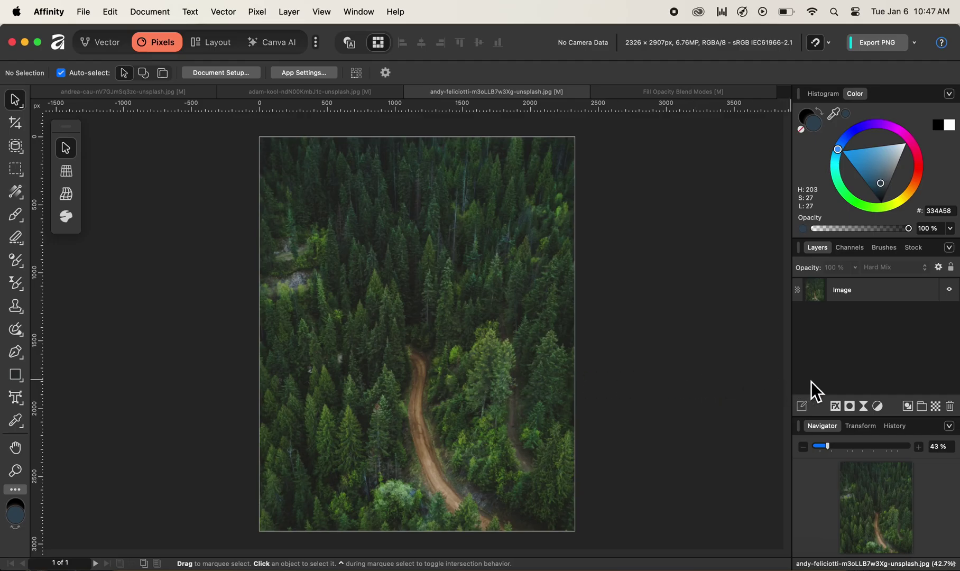
# Add an empty Pixel layer above the forest photo and sample muted green #779E8C from the image
pyautogui.click(937, 407)
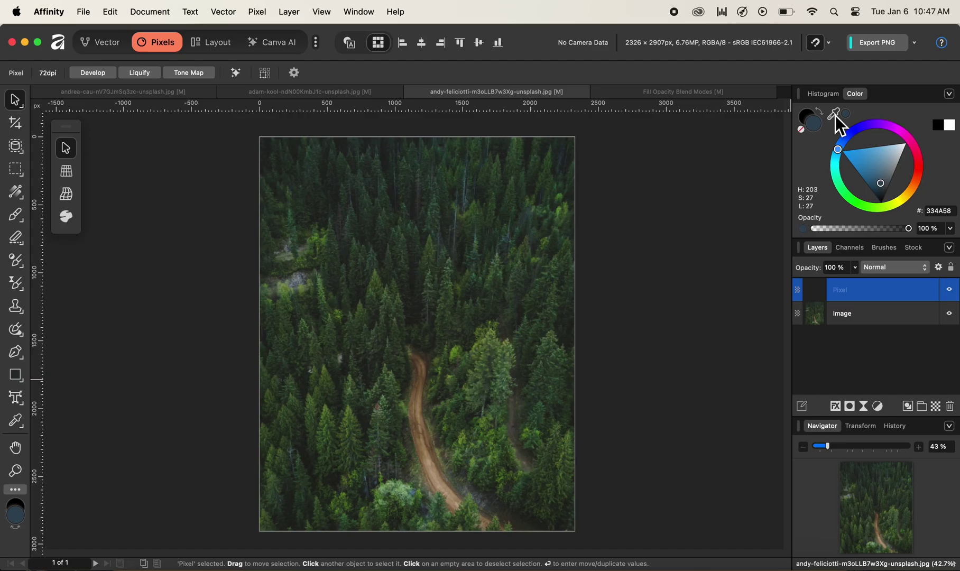
pyautogui.moveTo(835, 116); pyautogui.dragTo(448, 259)
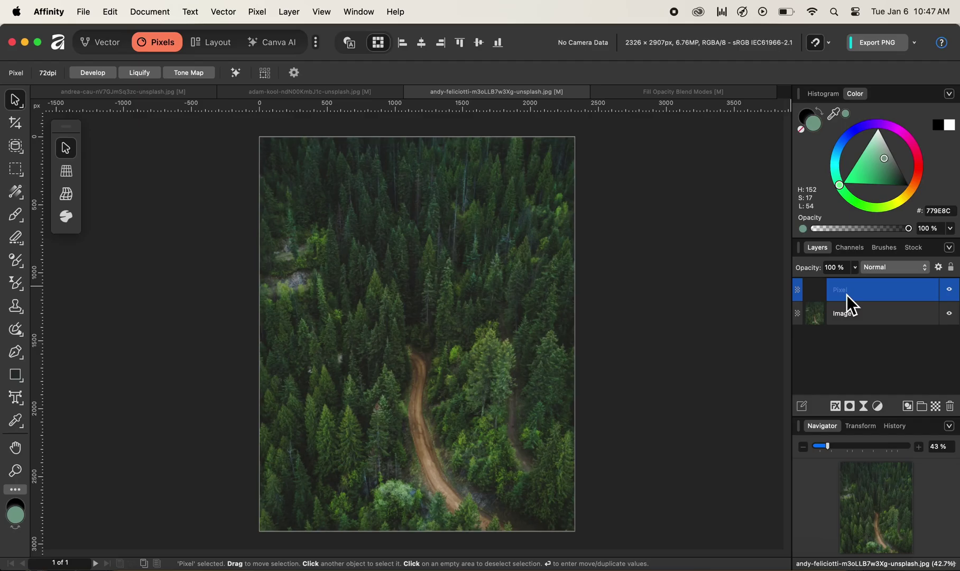
# Fill the new Pixel layer with solid #779E8C green over the forest road photo
pyautogui.hotkey('alt', 'BackSpace')
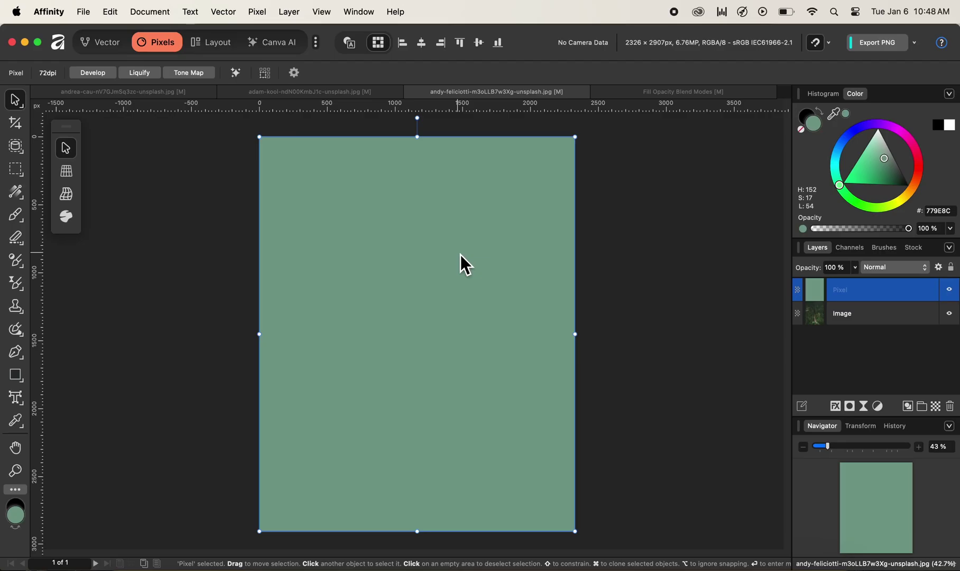
pyautogui.click(888, 272)
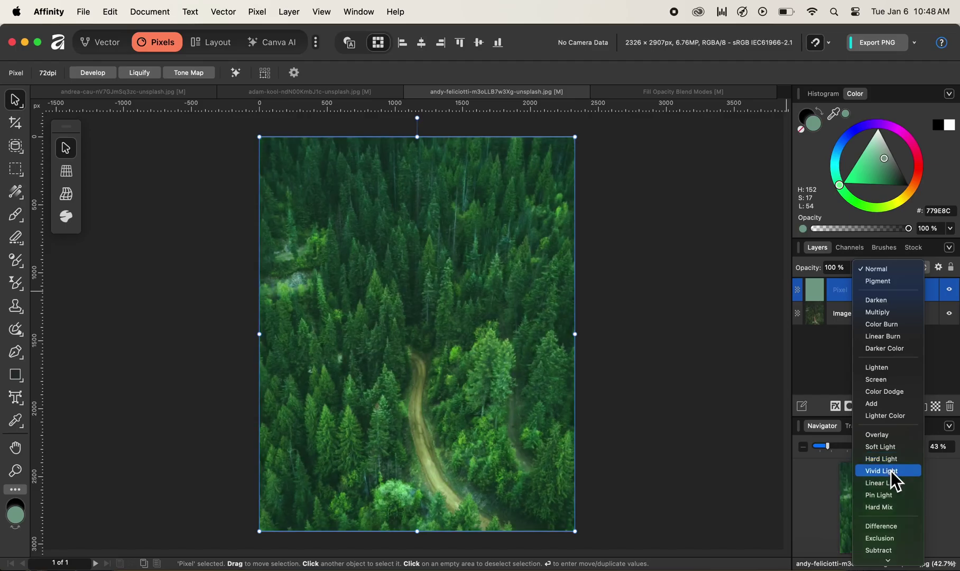
# Set the green Pixel layer to Vivid Light with Fill Opacity at 42%
pyautogui.click(891, 470)
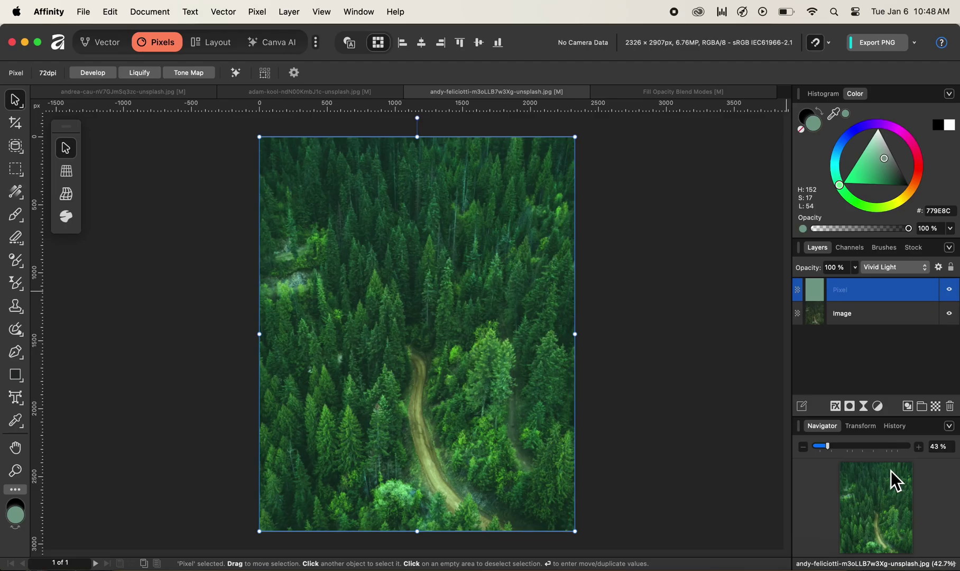
pyautogui.click(939, 267)
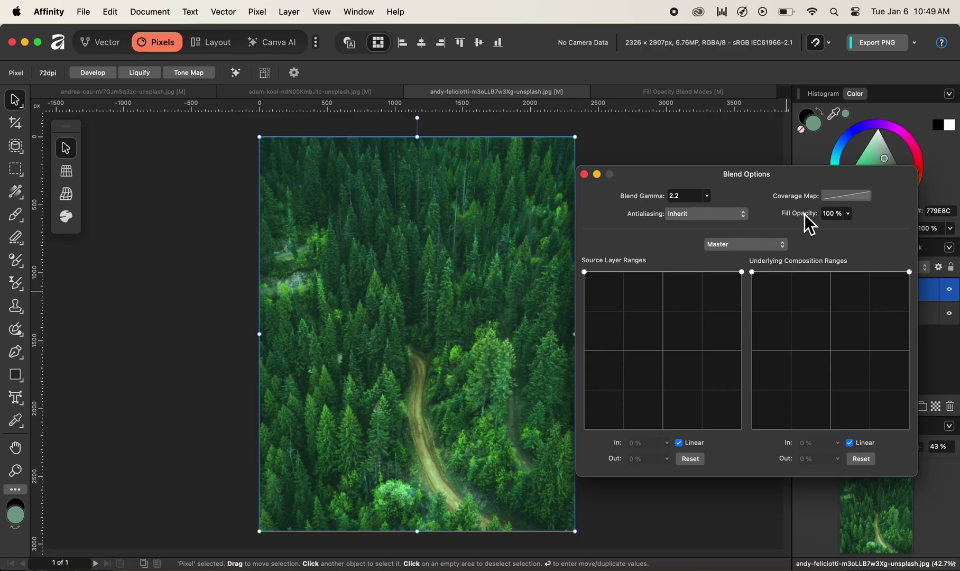
pyautogui.moveTo(804, 216); pyautogui.dragTo(767, 218)
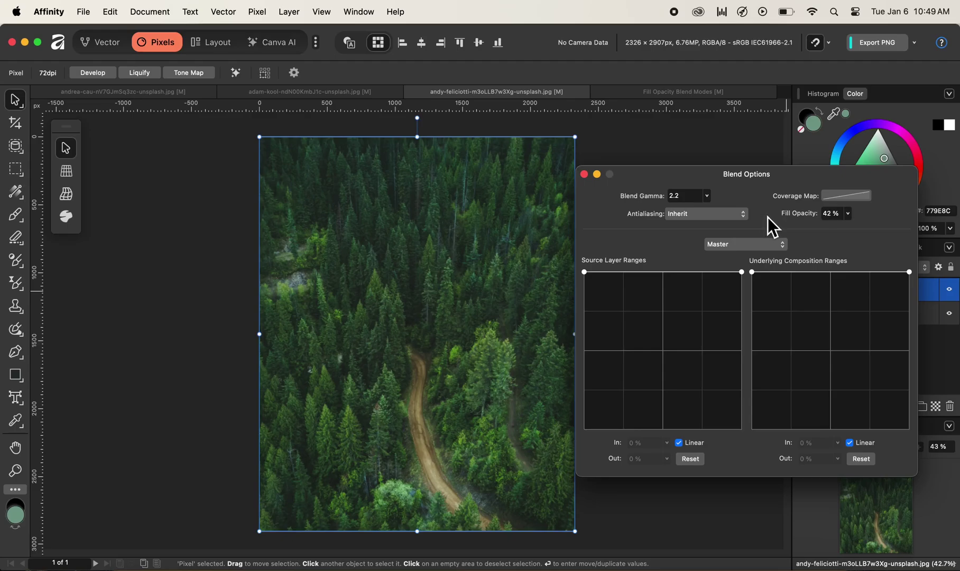
pyautogui.click(585, 175)
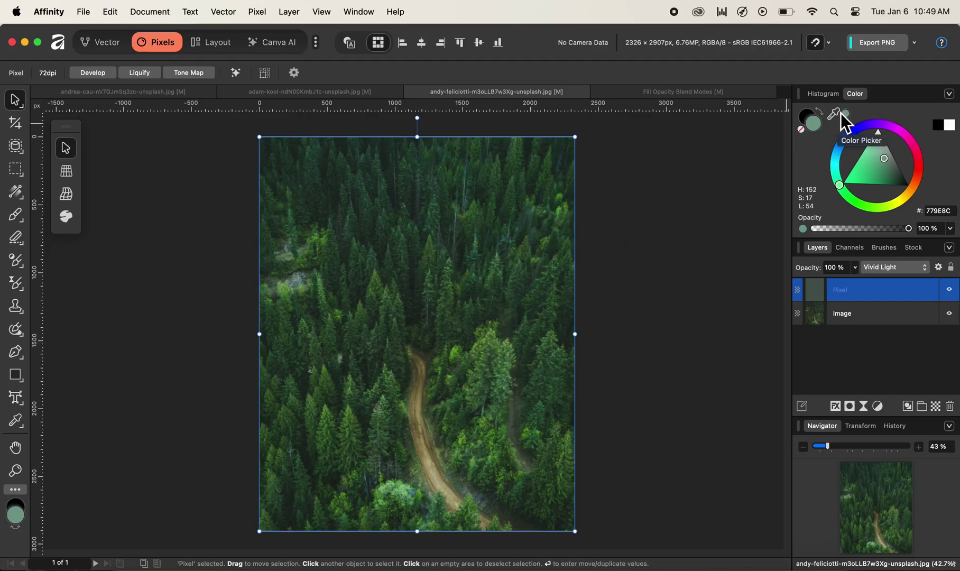
# Sample a stronger green #64903B from the photo and refill the Pixel layer with it
pyautogui.moveTo(841, 113); pyautogui.dragTo(466, 191)
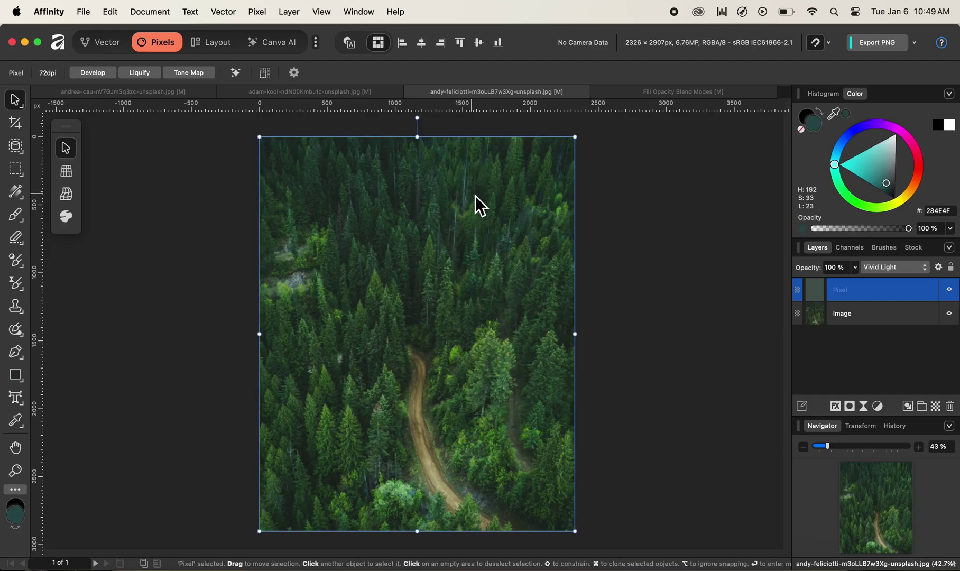
pyautogui.moveTo(839, 114); pyautogui.dragTo(565, 210)
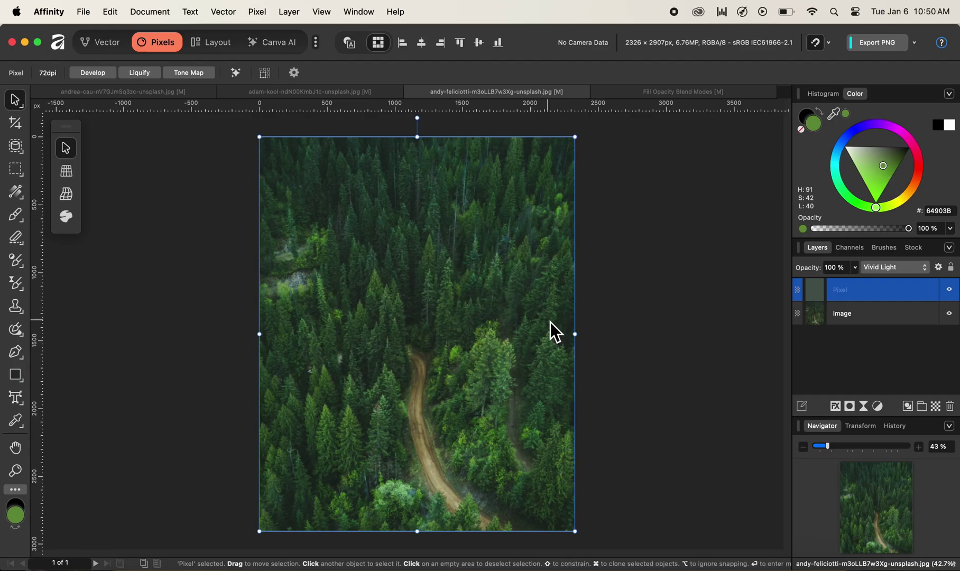
pyautogui.hotkey('shift', 'BackSpace')
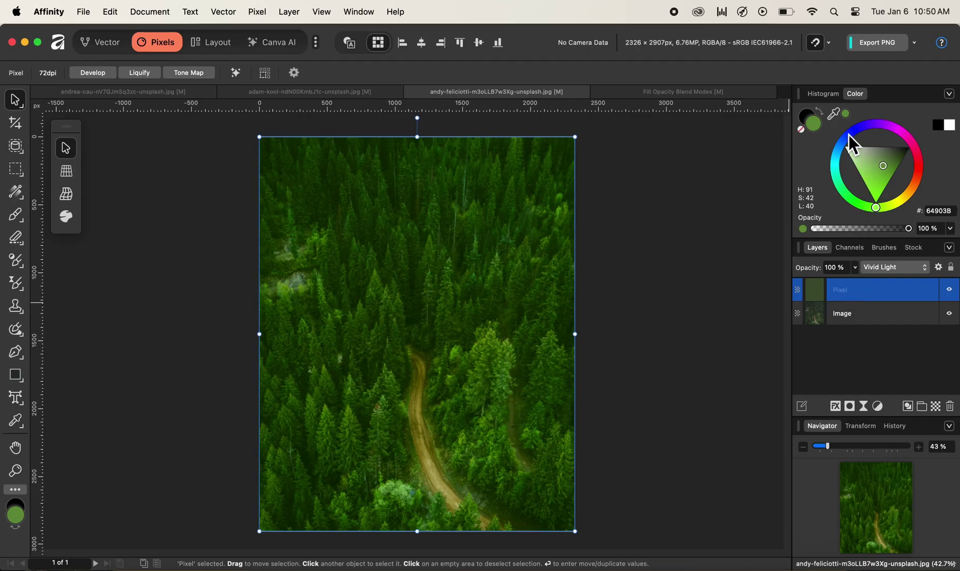
# Hide the green layer, sample olive green #6B873A from the Image layer, then reselect the Pixel layer
pyautogui.click(951, 291)
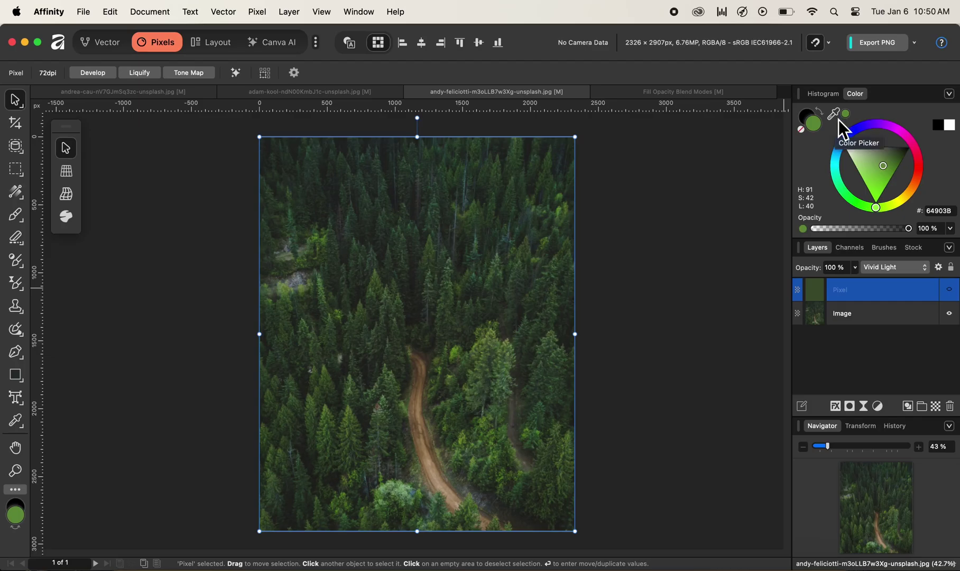
pyautogui.click(849, 317)
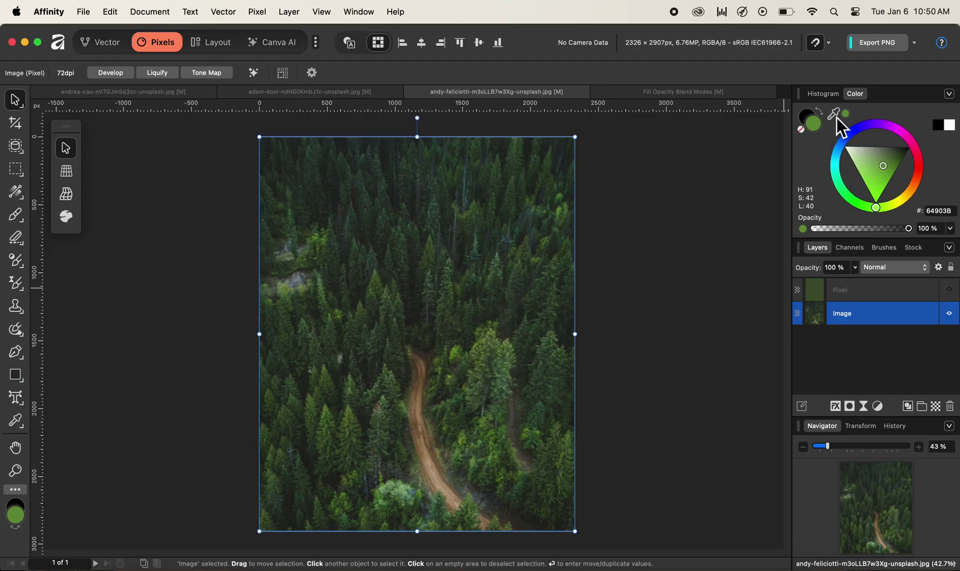
pyautogui.moveTo(837, 117); pyautogui.dragTo(565, 205)
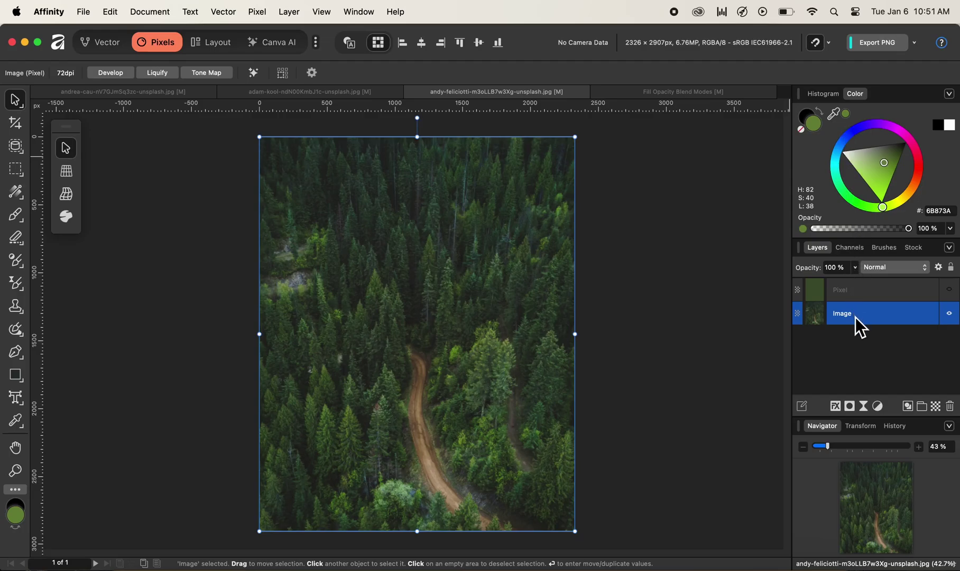
pyautogui.click(865, 296)
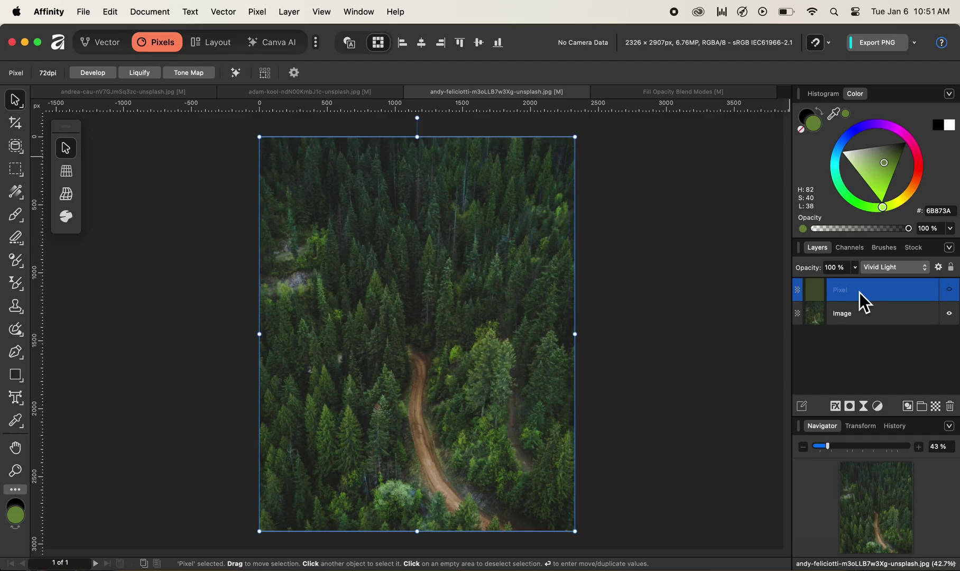
# Show the Vivid Light green layer again with its Fill Opacity lowered to 17%
pyautogui.click(951, 290)
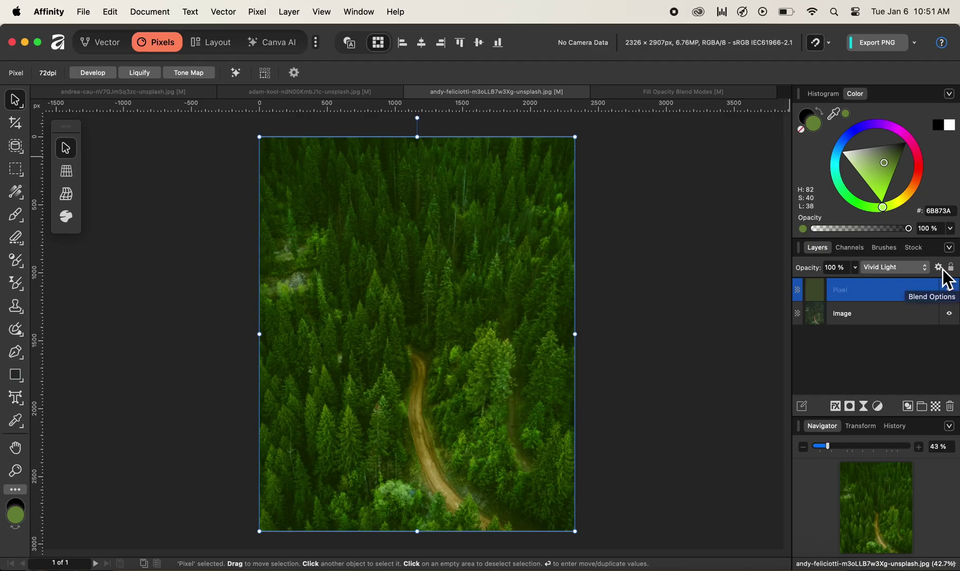
pyautogui.click(939, 268)
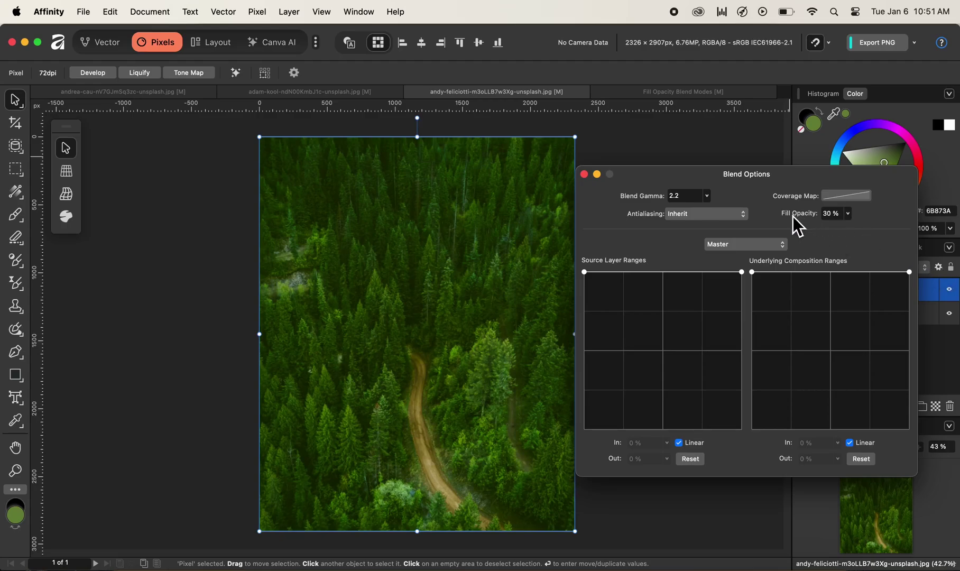
pyautogui.moveTo(793, 217); pyautogui.dragTo(788, 217)
pyautogui.moveTo(788, 216); pyautogui.dragTo(785, 216)
pyautogui.click(585, 175)
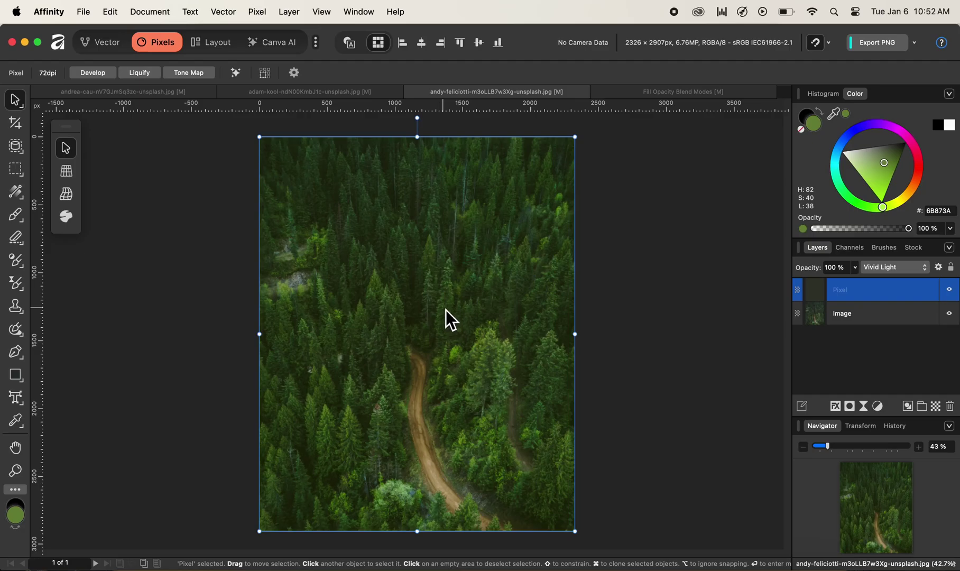
# Switch to the 'Fill Opacity Blend Modes' document with its eight-mode slide
pyautogui.click(682, 91)
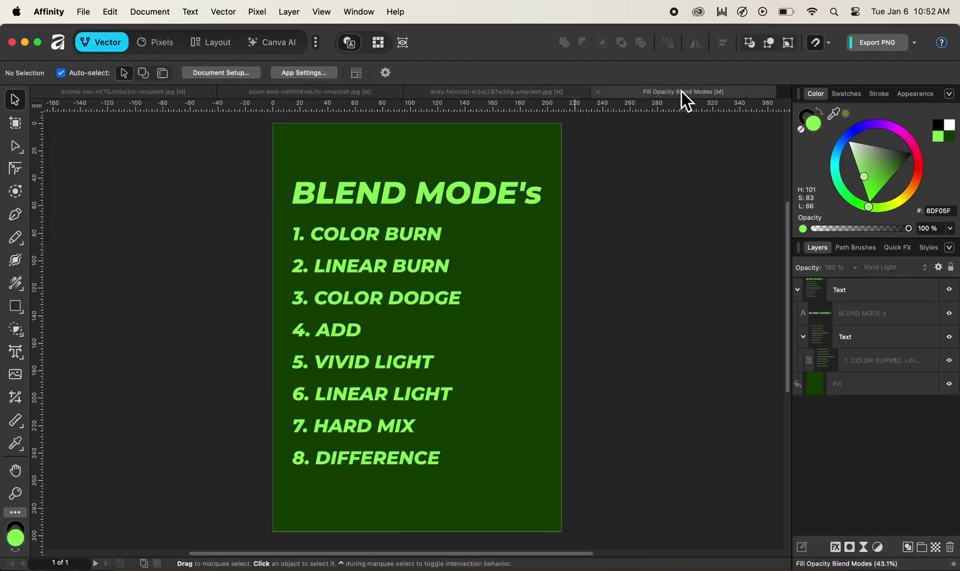